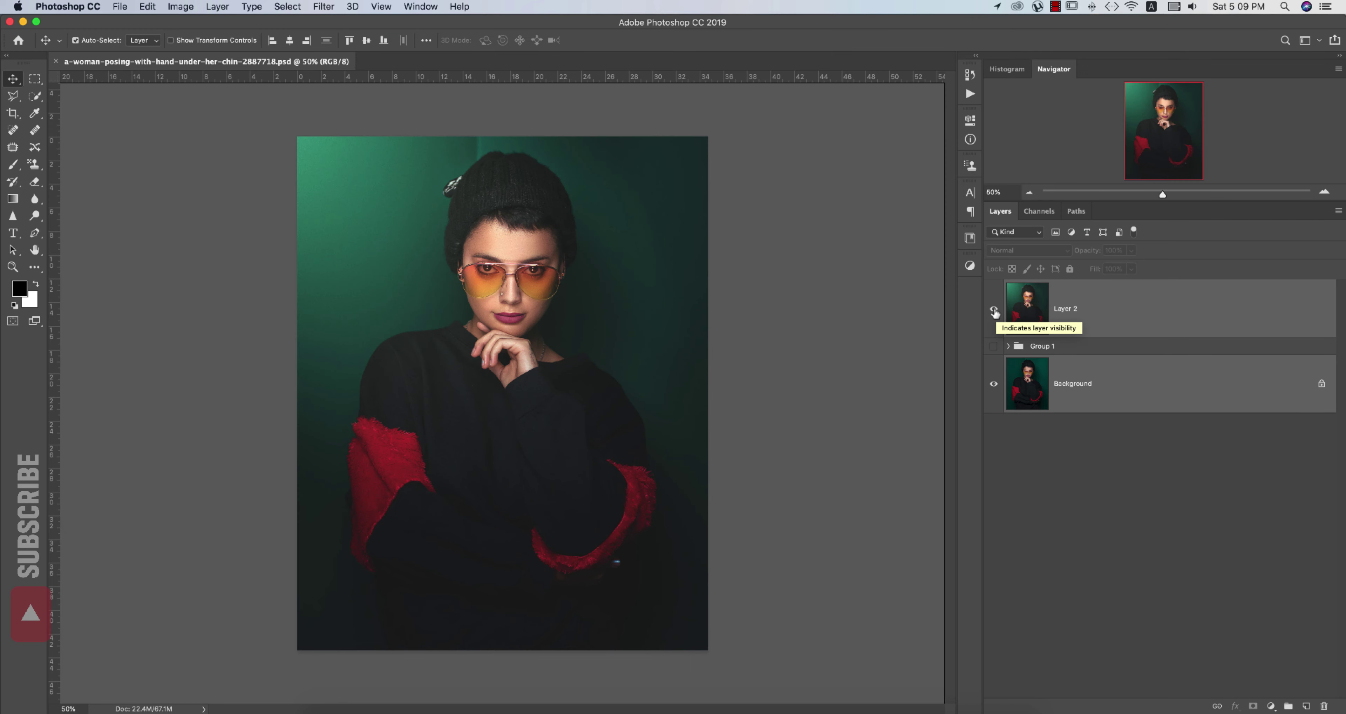
- Hide and reshow the edited layer to compare it with the original, then select Layer 2
click(995, 312)
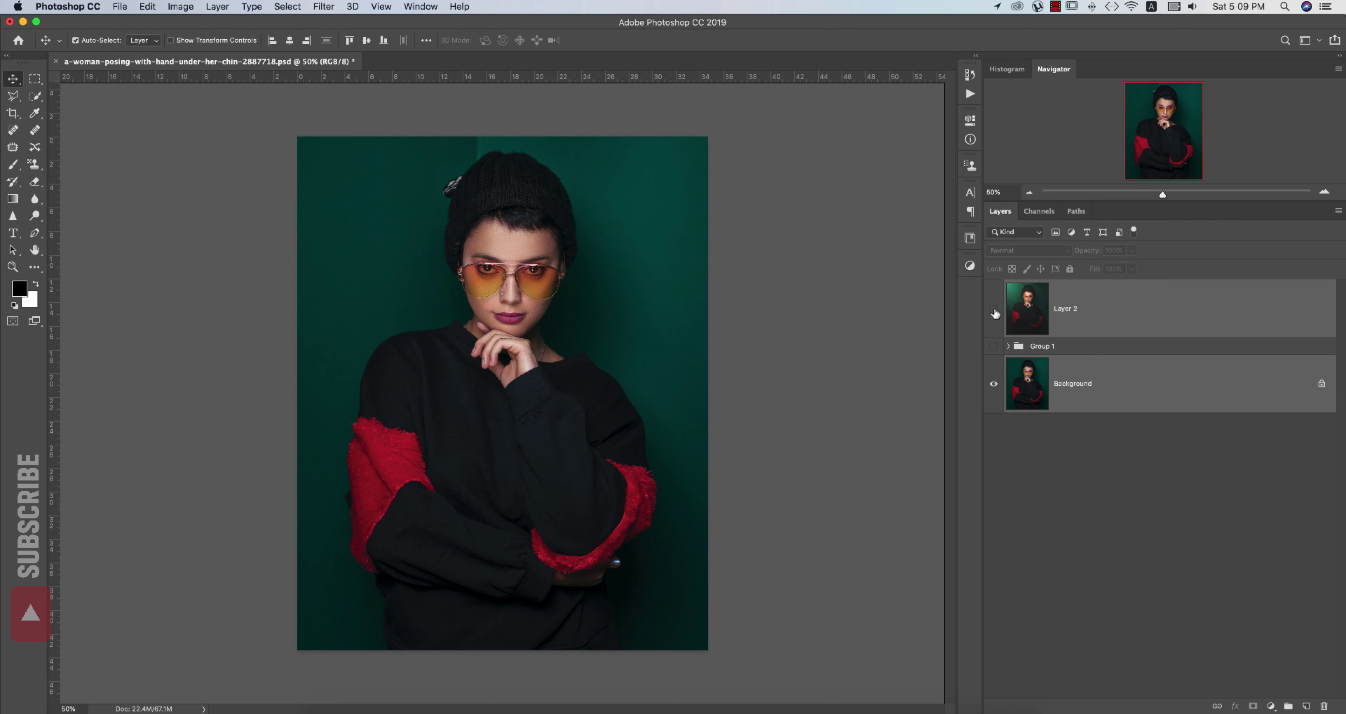
click(994, 312)
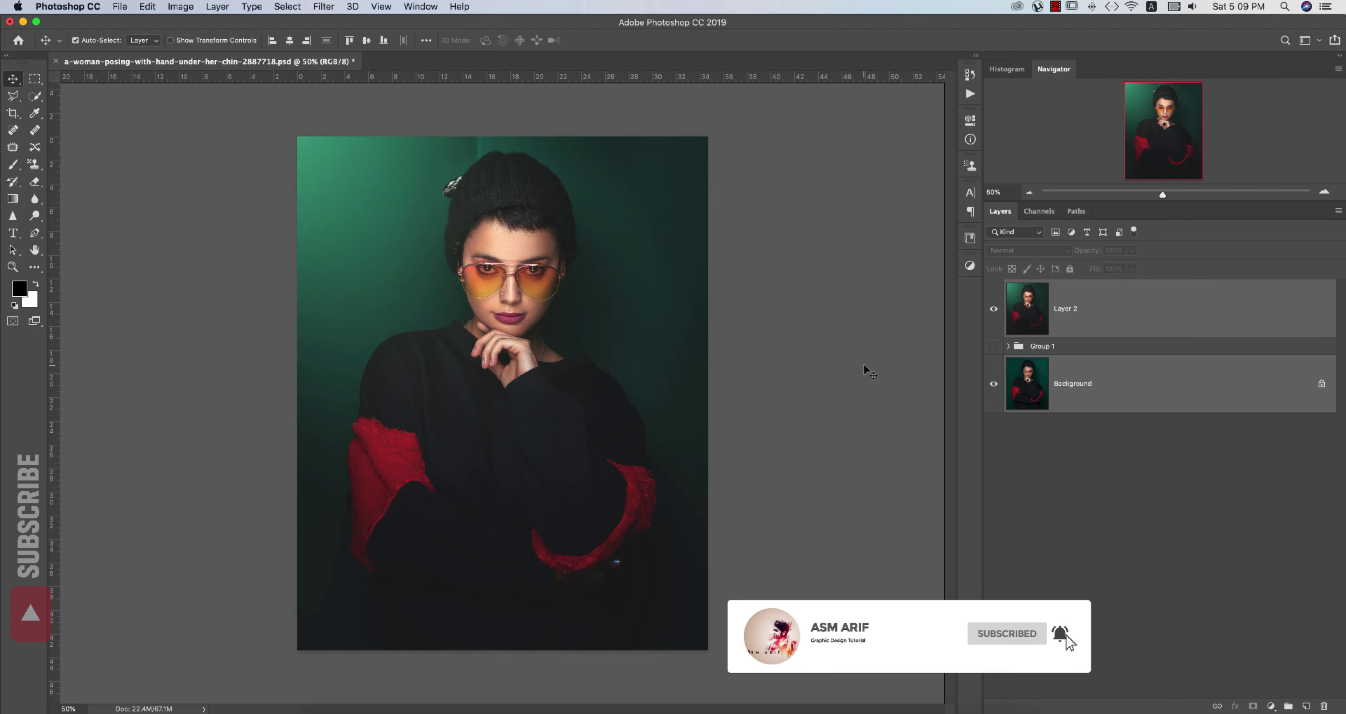
click(1163, 317)
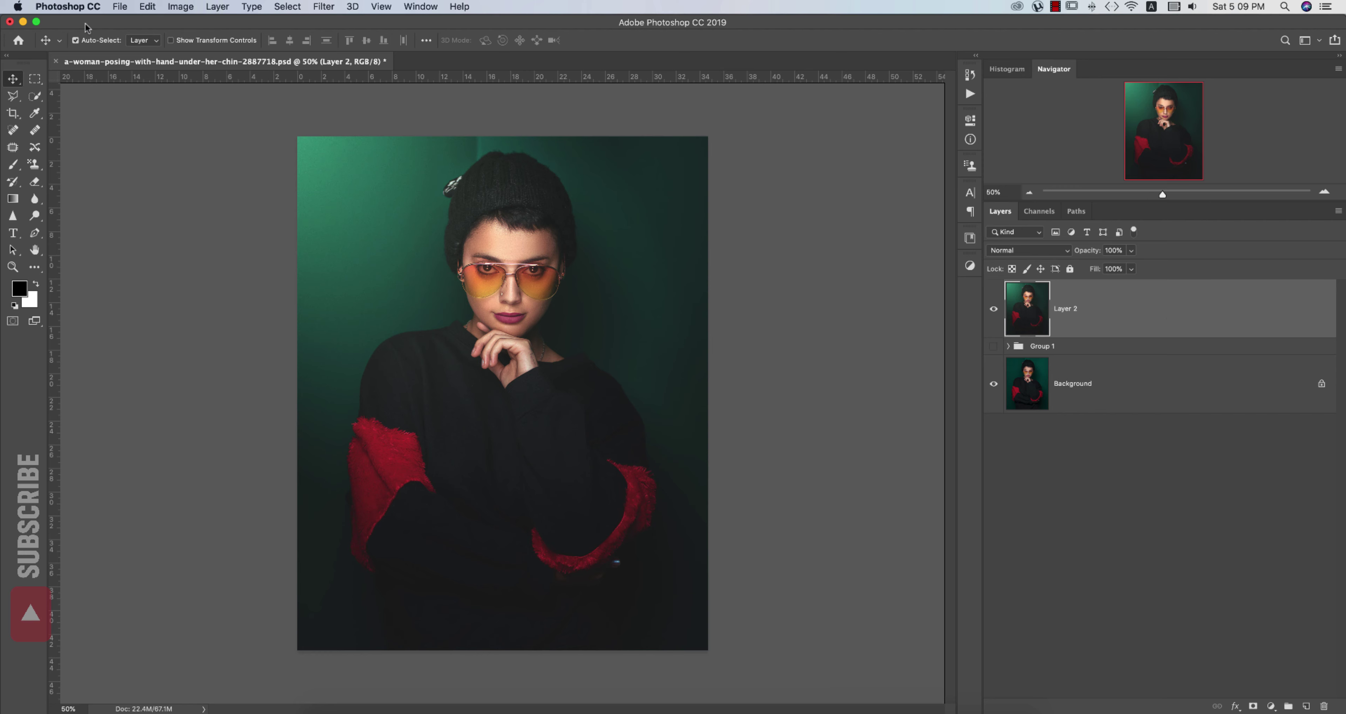
- Reopen the original portrait JPG from the home screen and duplicate its Background into Layer 1
click(23, 45)
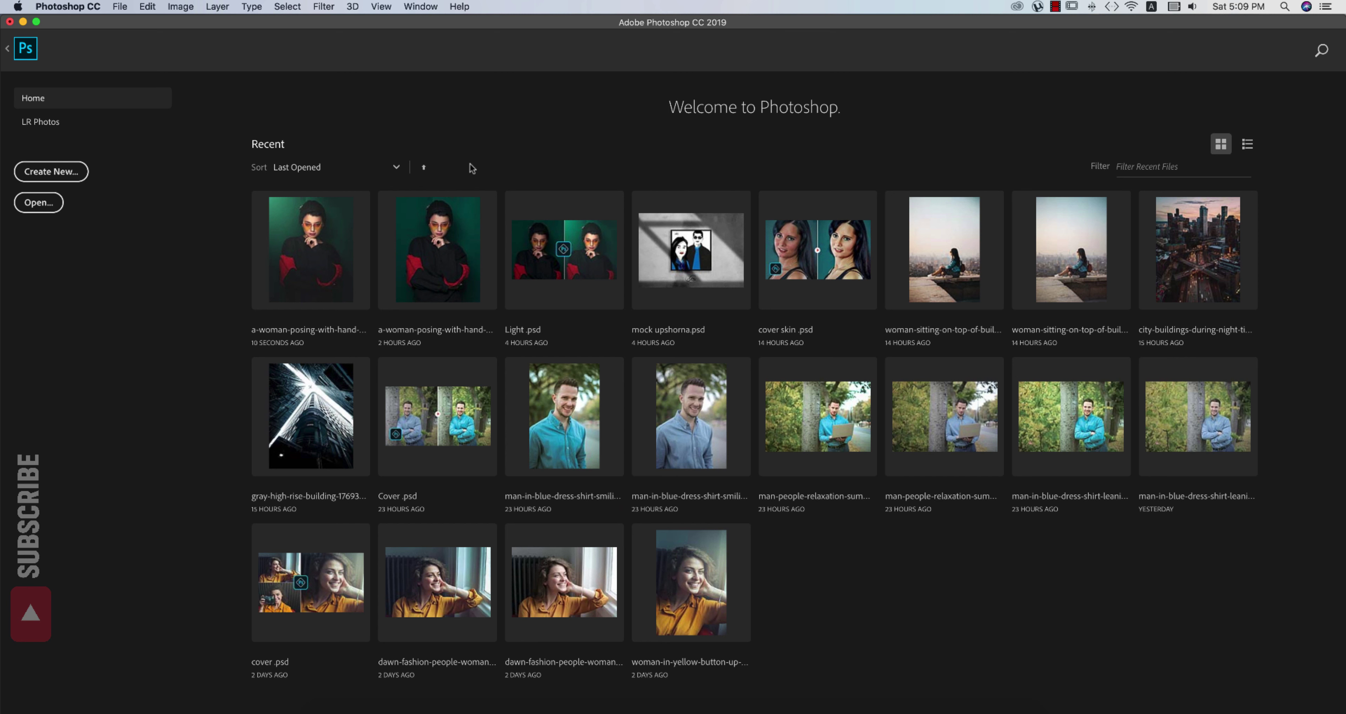
click(460, 249)
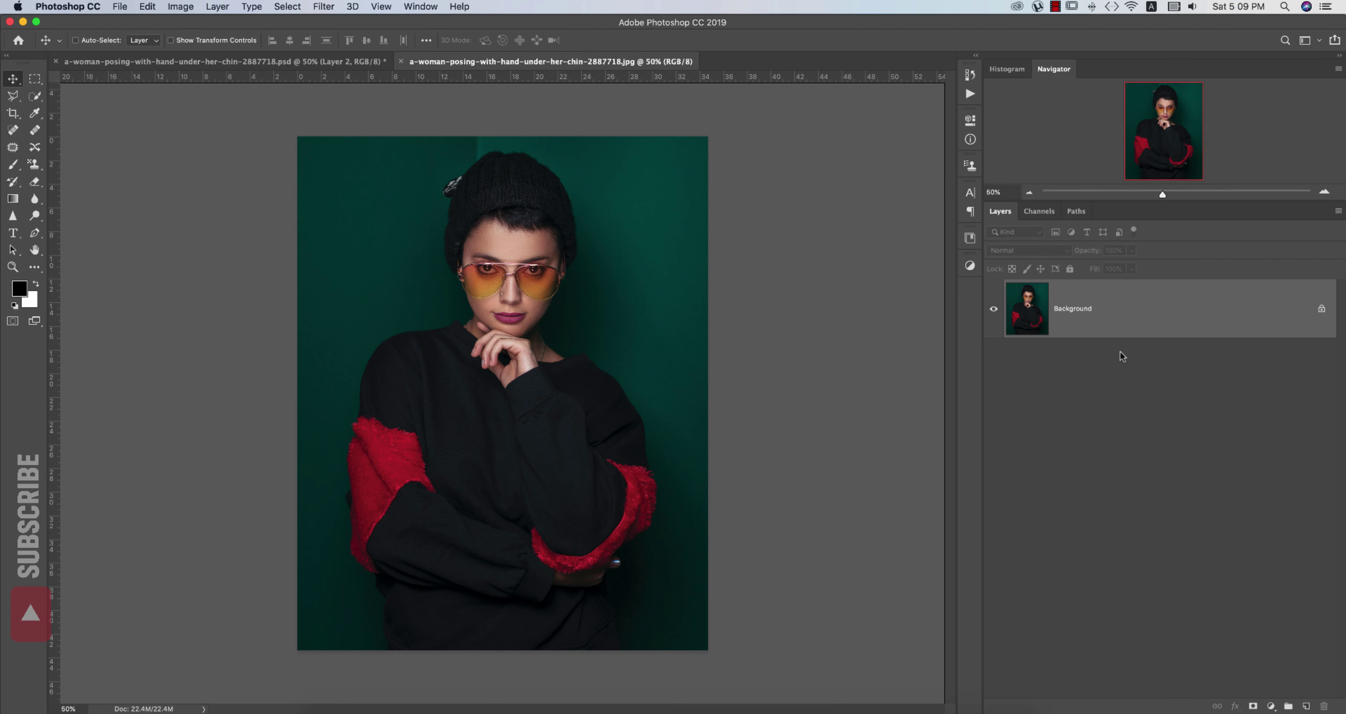
key(super+j)
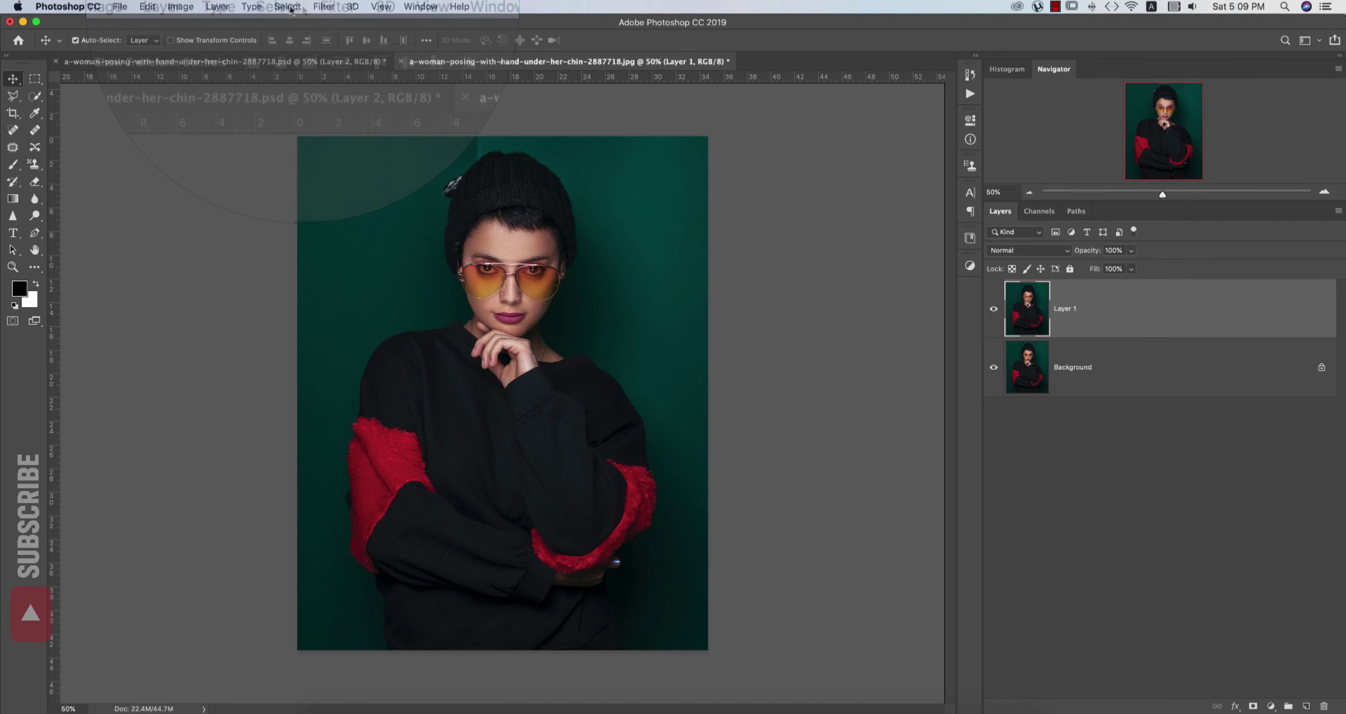
click(324, 7)
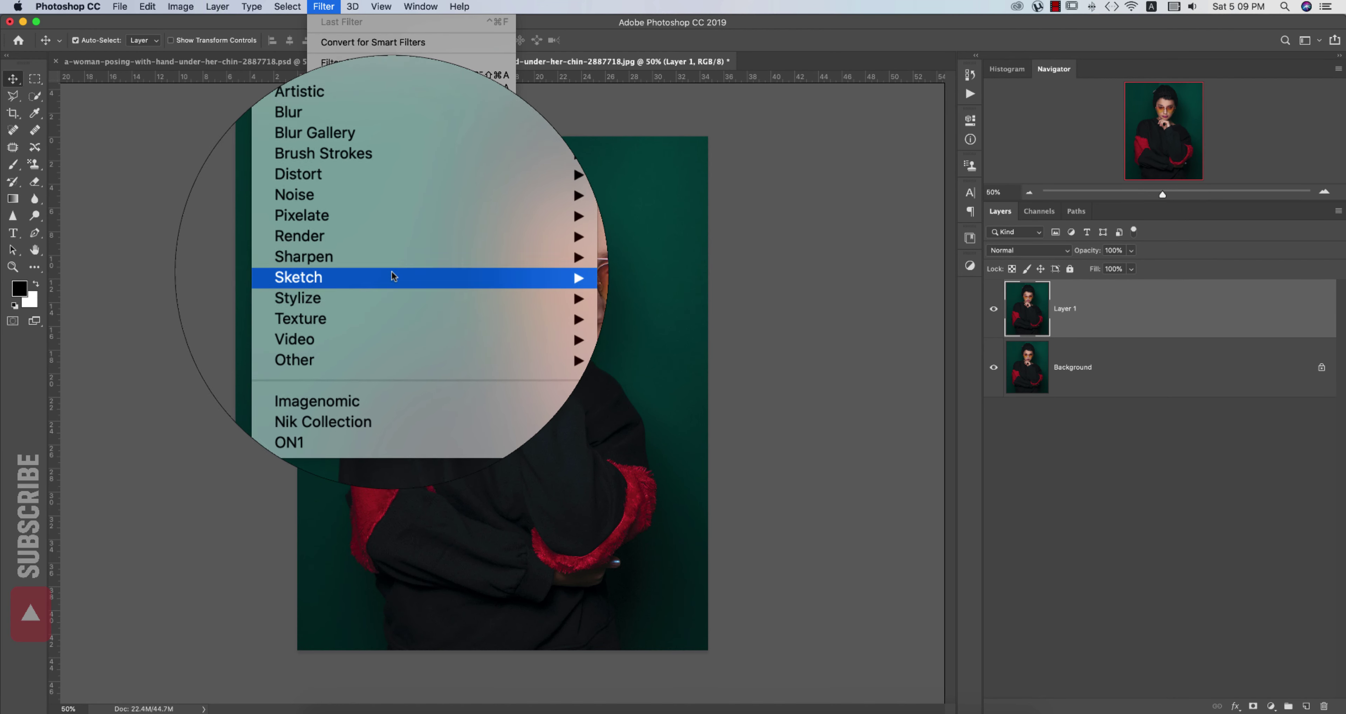
mouse_move(491, 255)
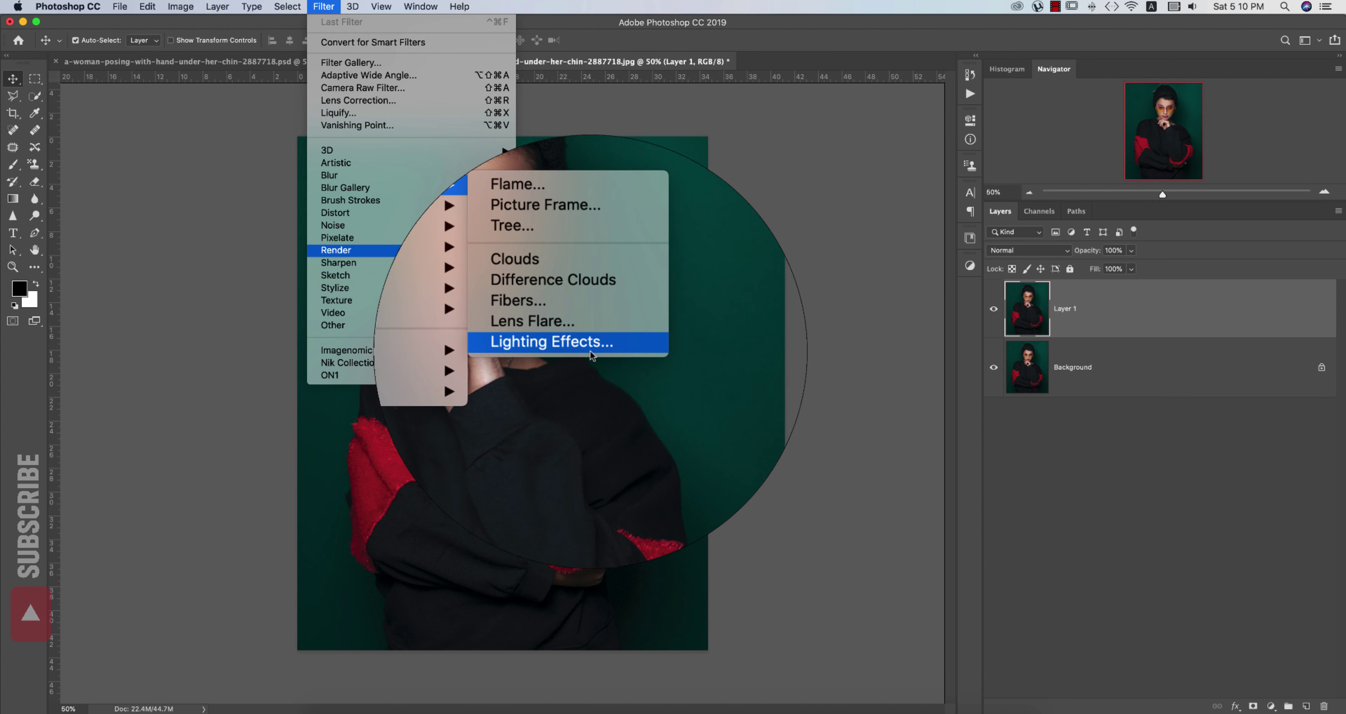
- Apply Lighting Effects and switch the light type from Spot through Point to Infinite
click(590, 354)
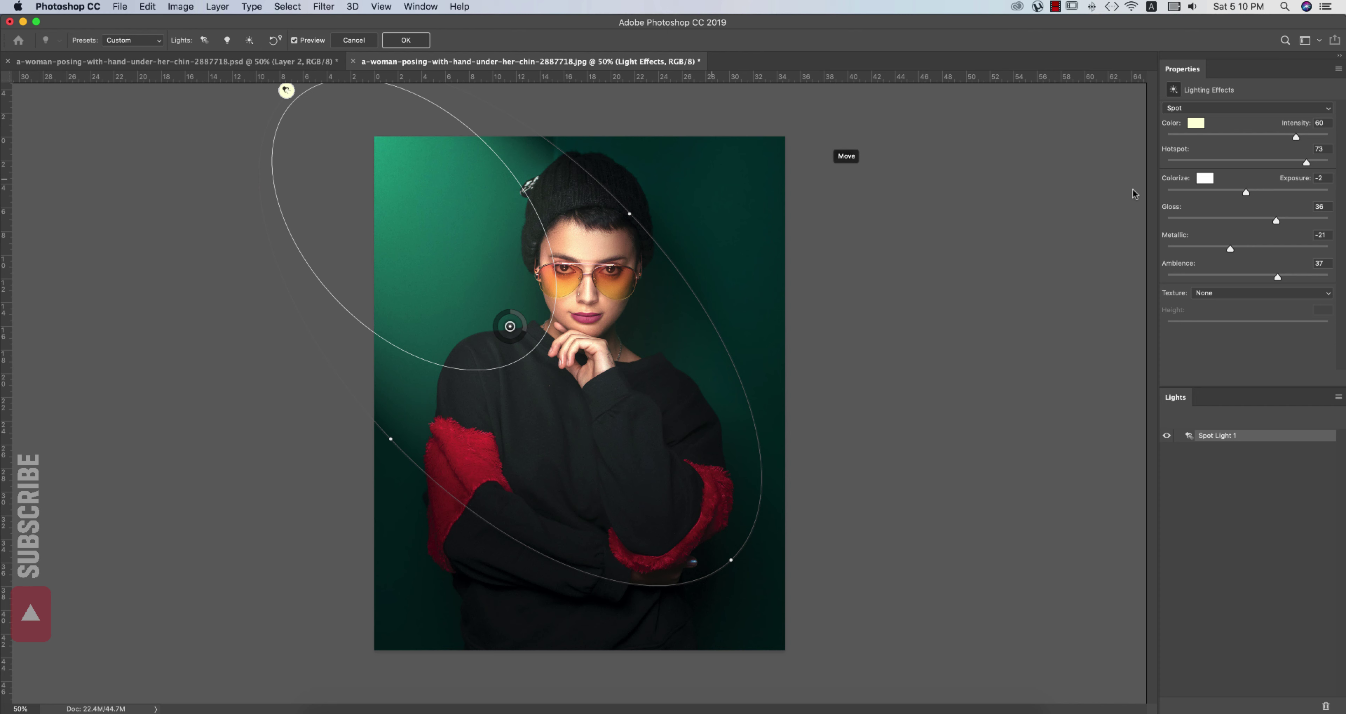
click(1244, 107)
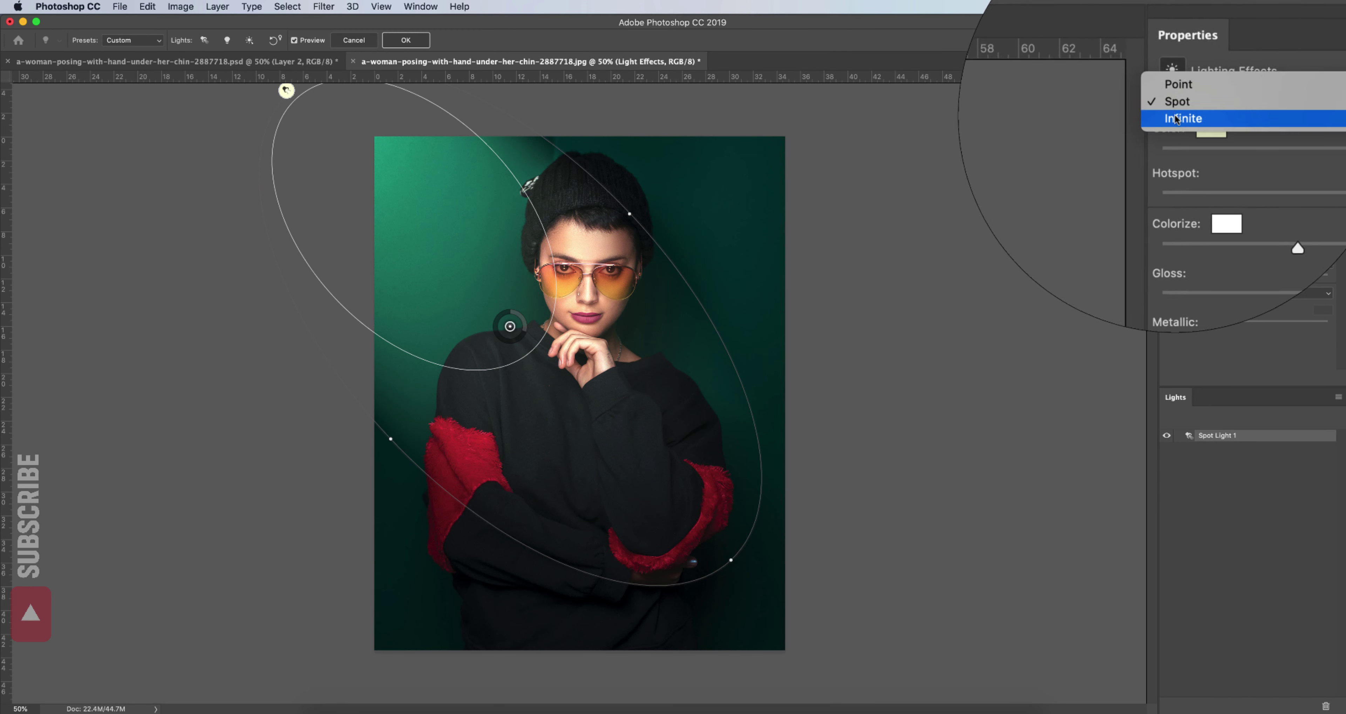
click(1170, 104)
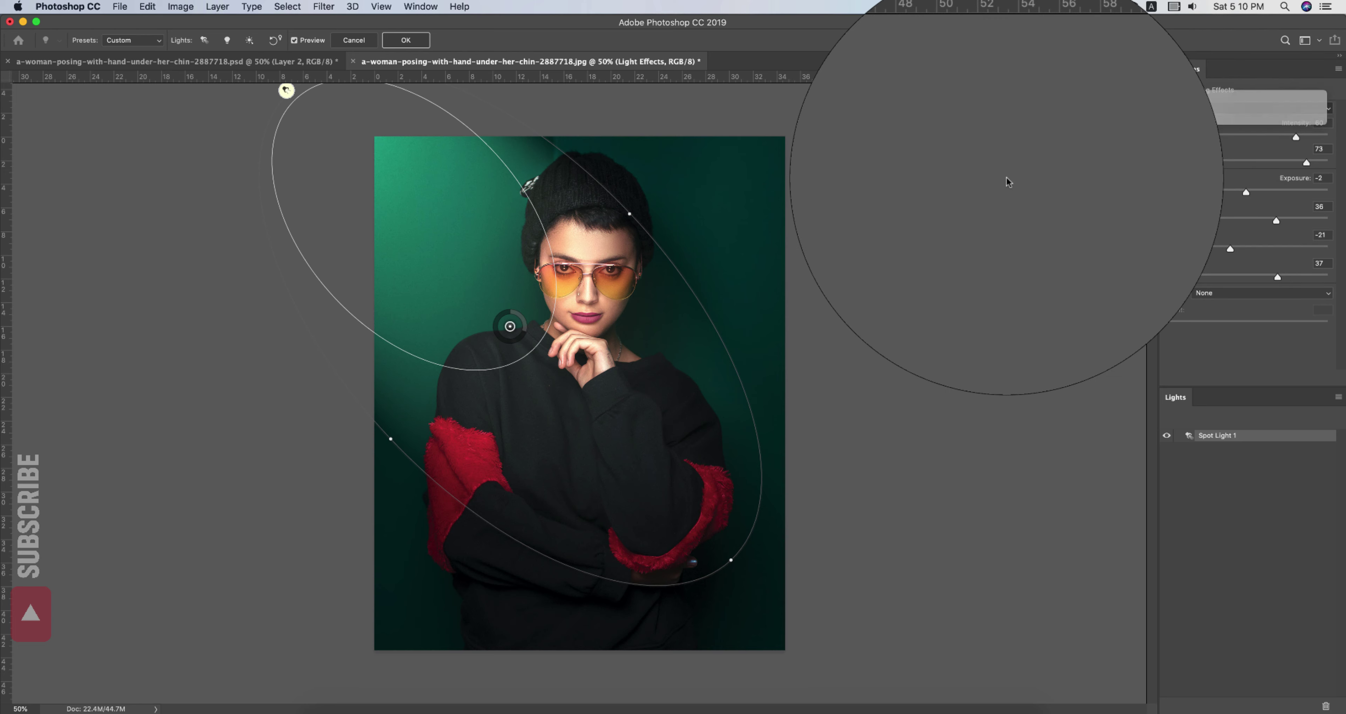
click(1255, 108)
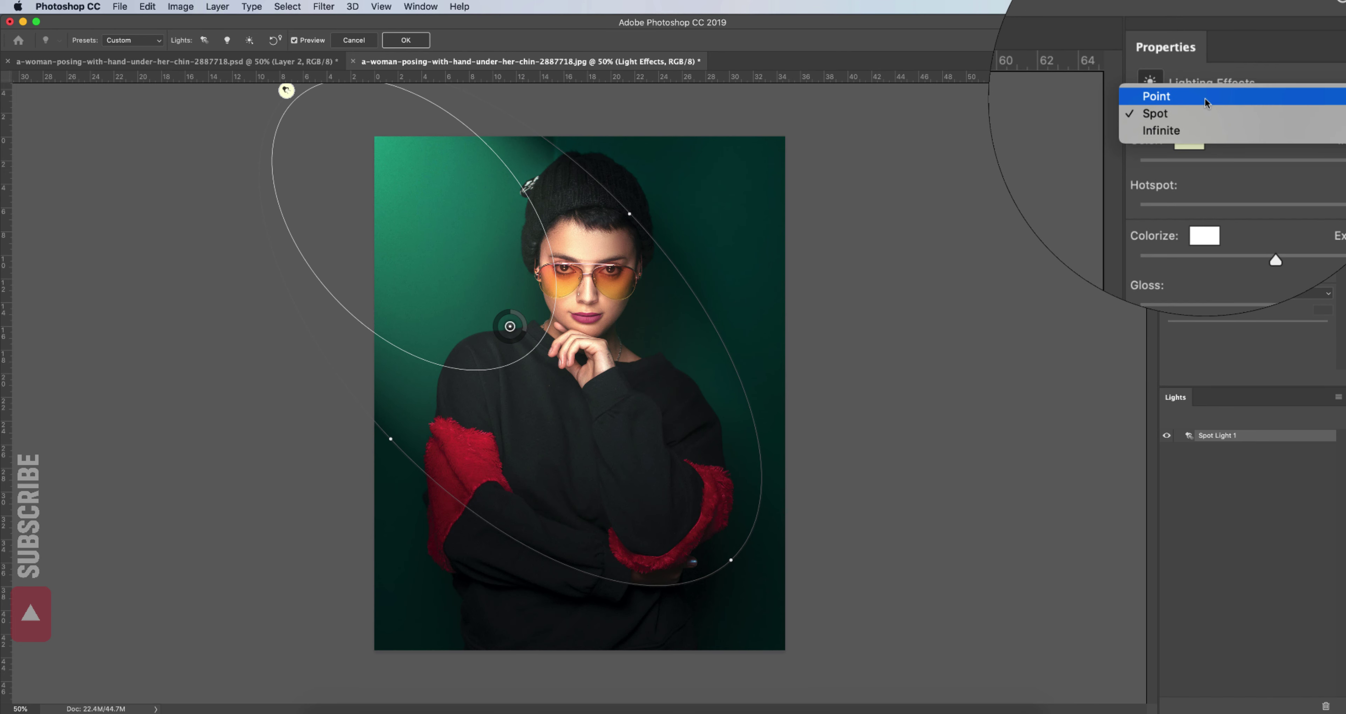
click(1208, 99)
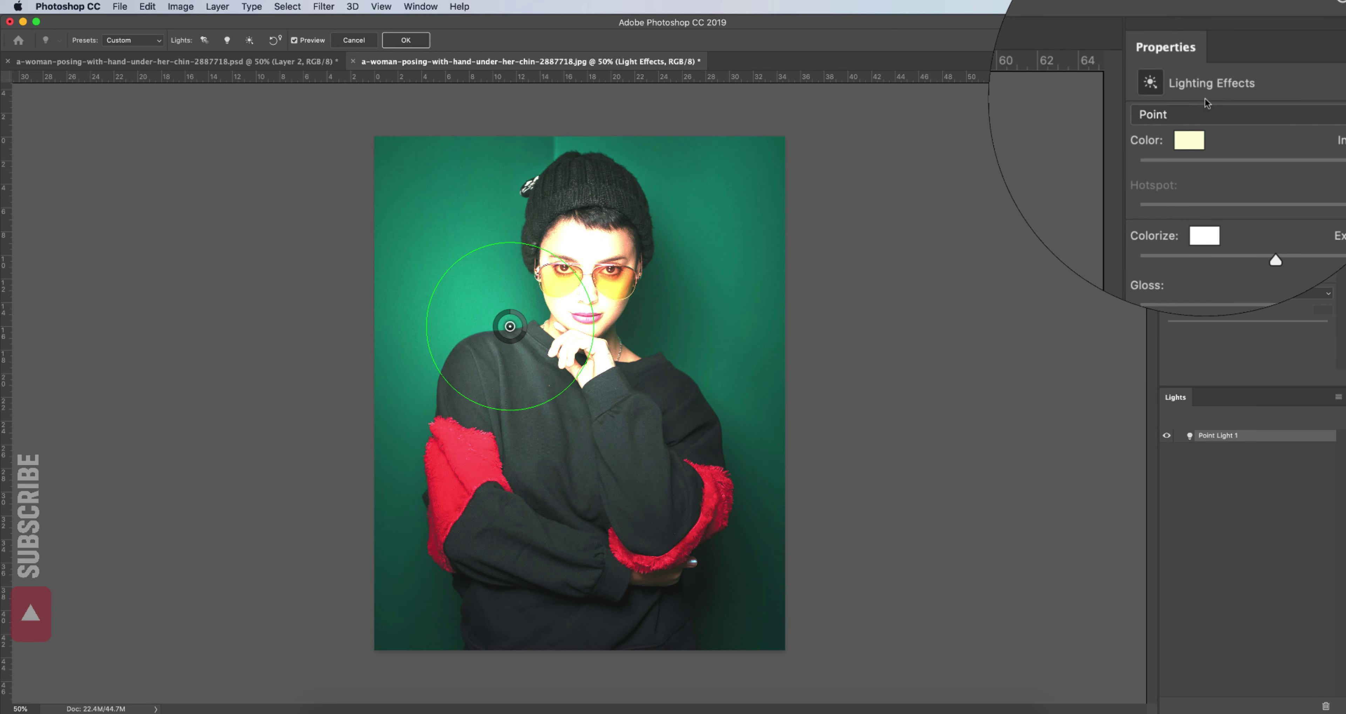
click(1207, 111)
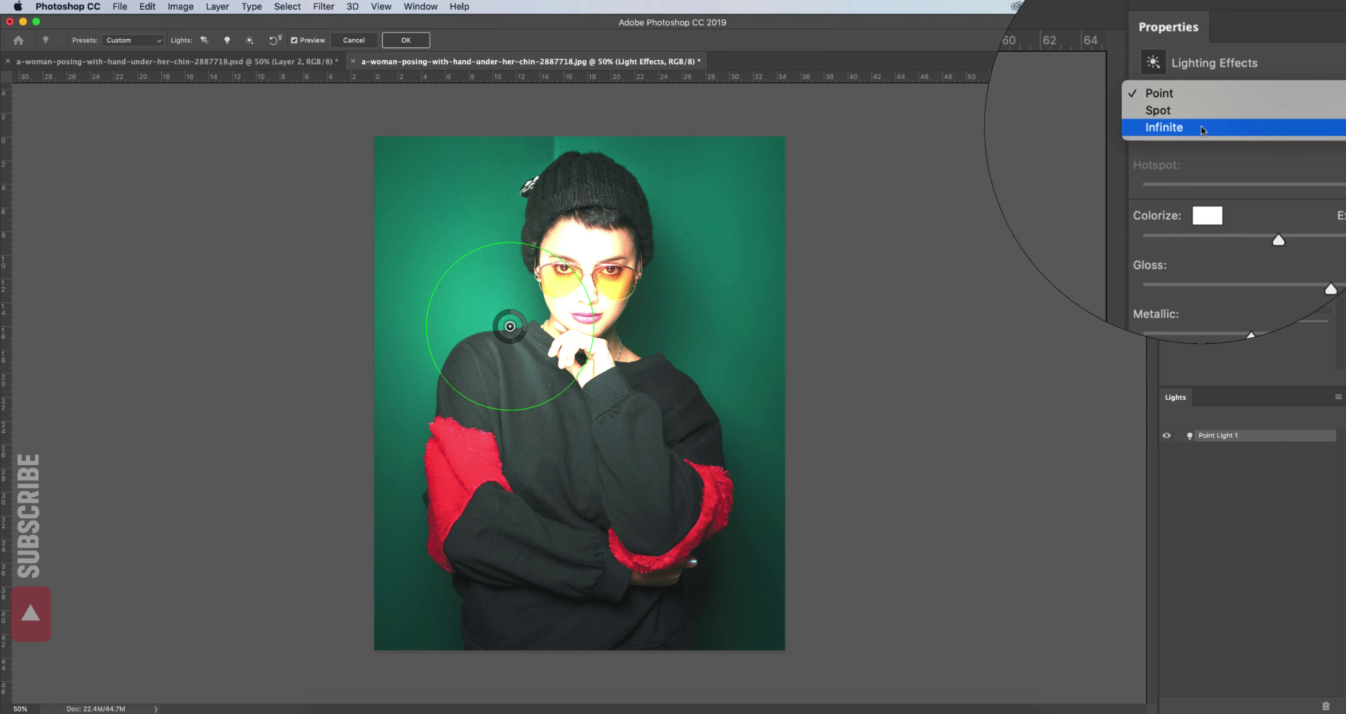
click(1200, 152)
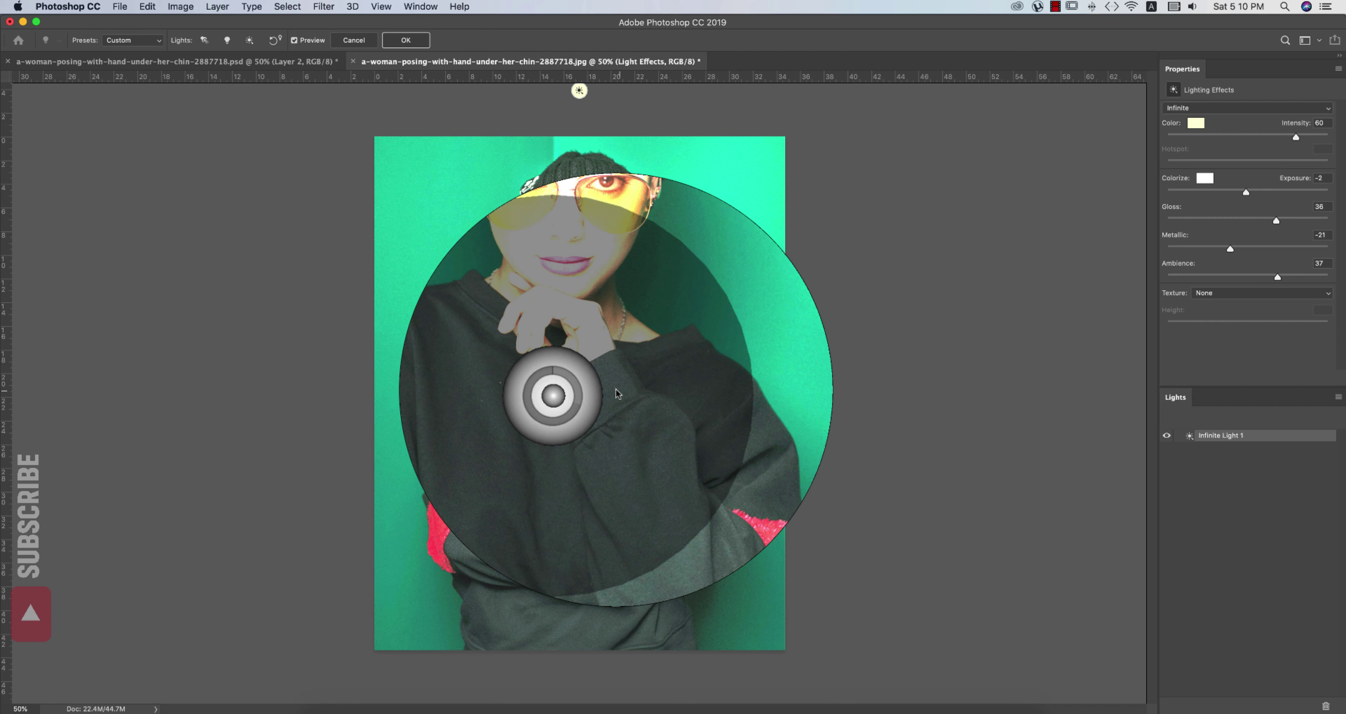
- Drop the Infinite light's intensity to 19 and angle it to shine down onto the face from above
drag(581, 418, 572, 323)
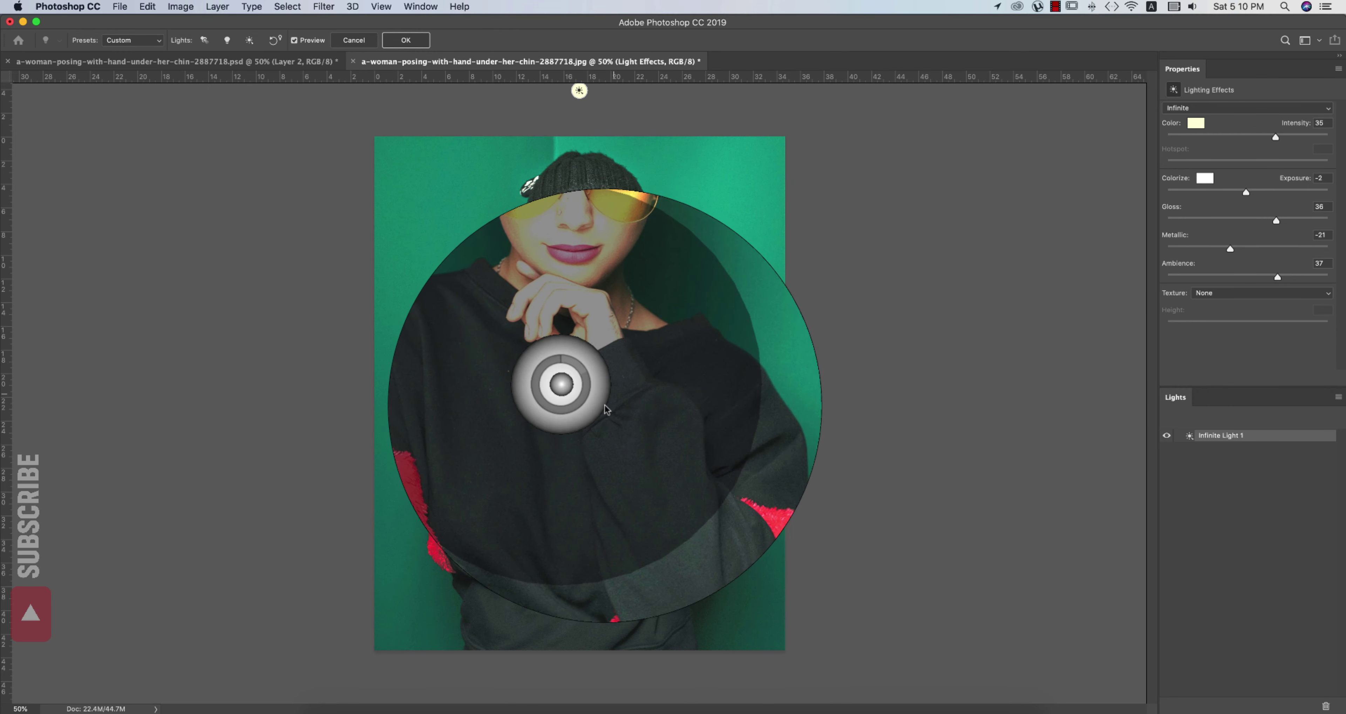
drag(584, 407, 573, 399)
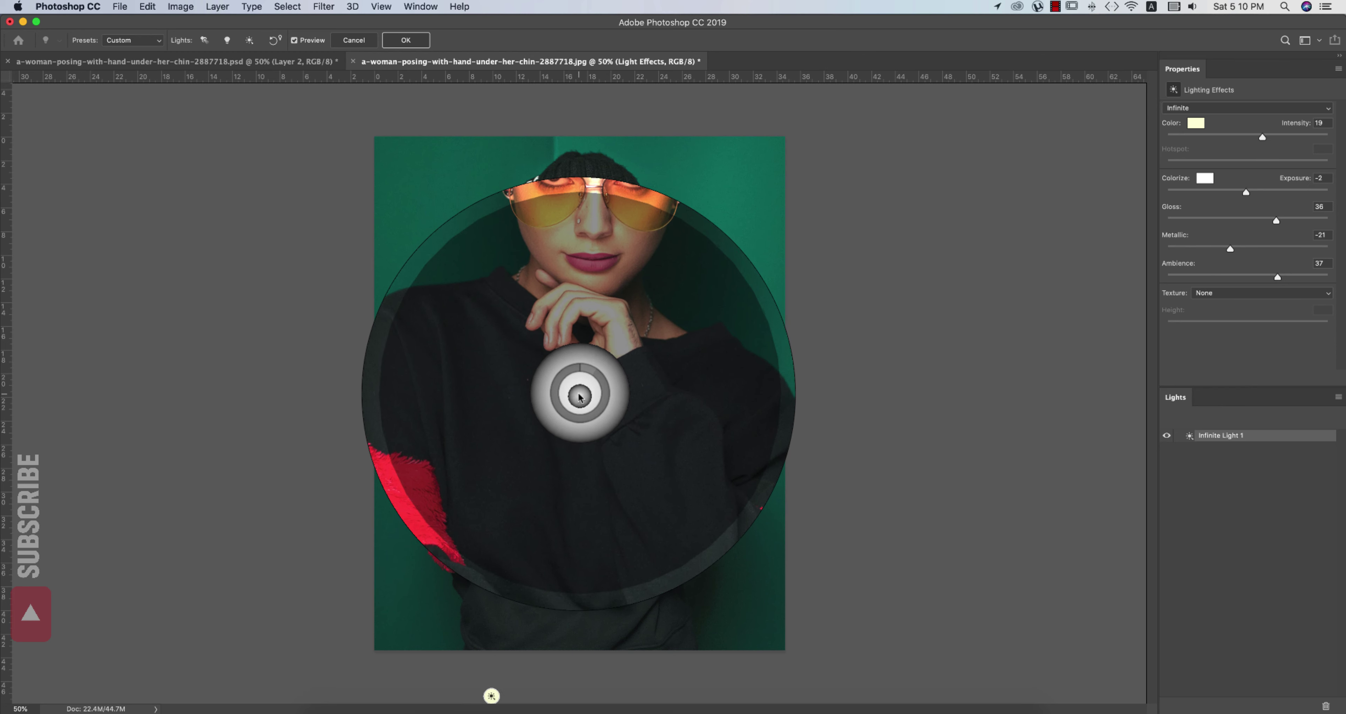
drag(581, 399, 581, 405)
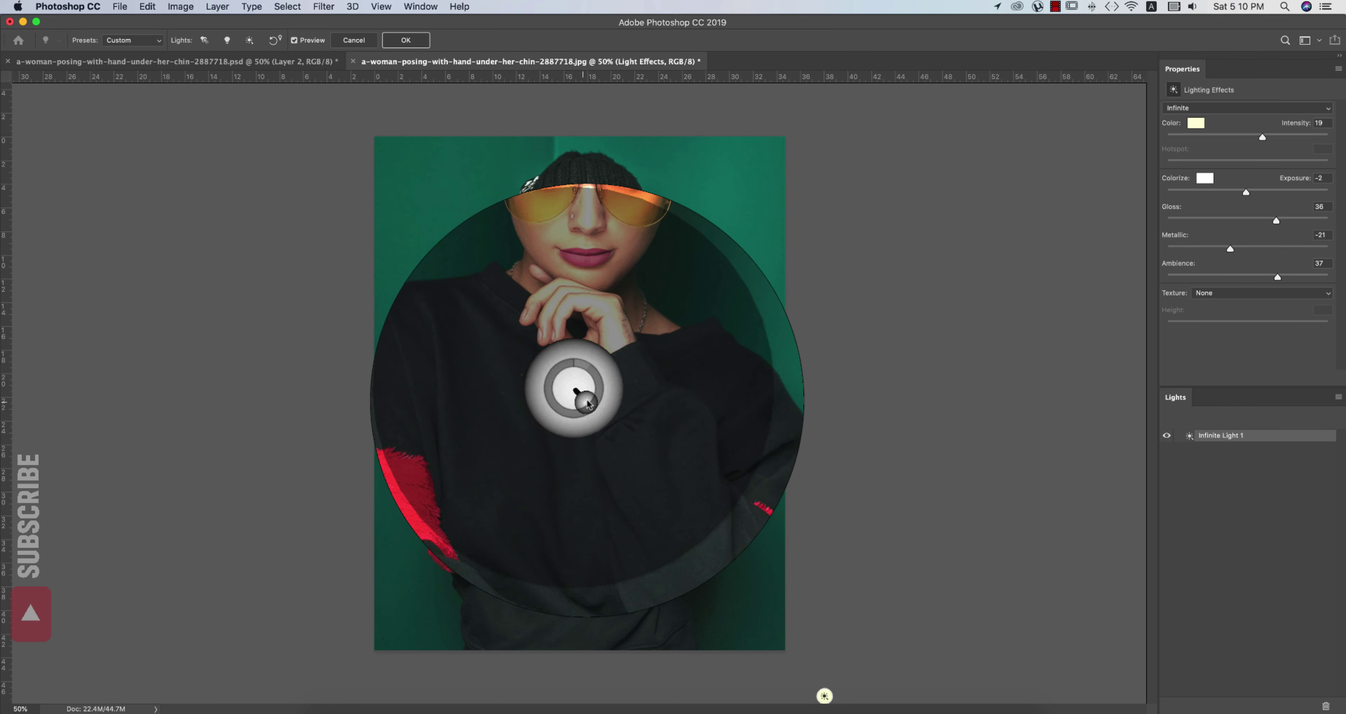
drag(604, 400, 898, 212)
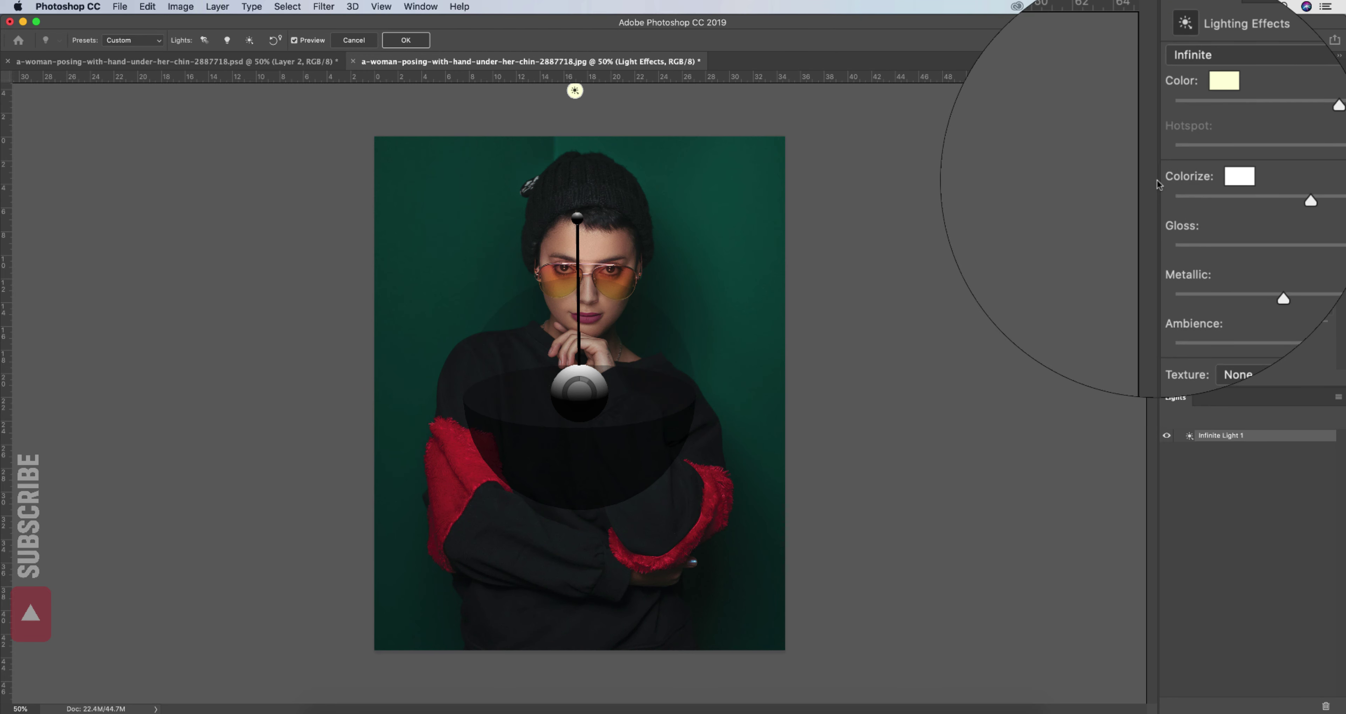
- Switch to a Spot light and rotate, lengthen and move its beam toward the upper-left wall
click(1186, 107)
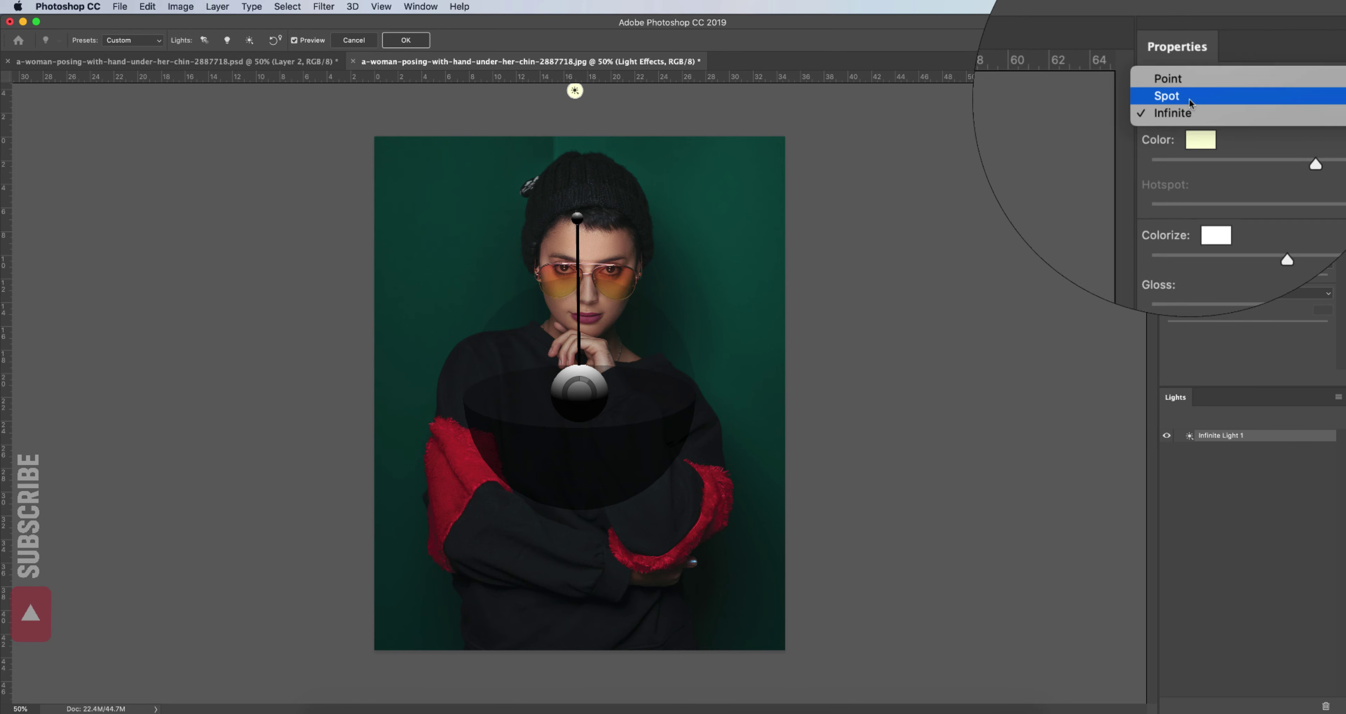
click(1178, 97)
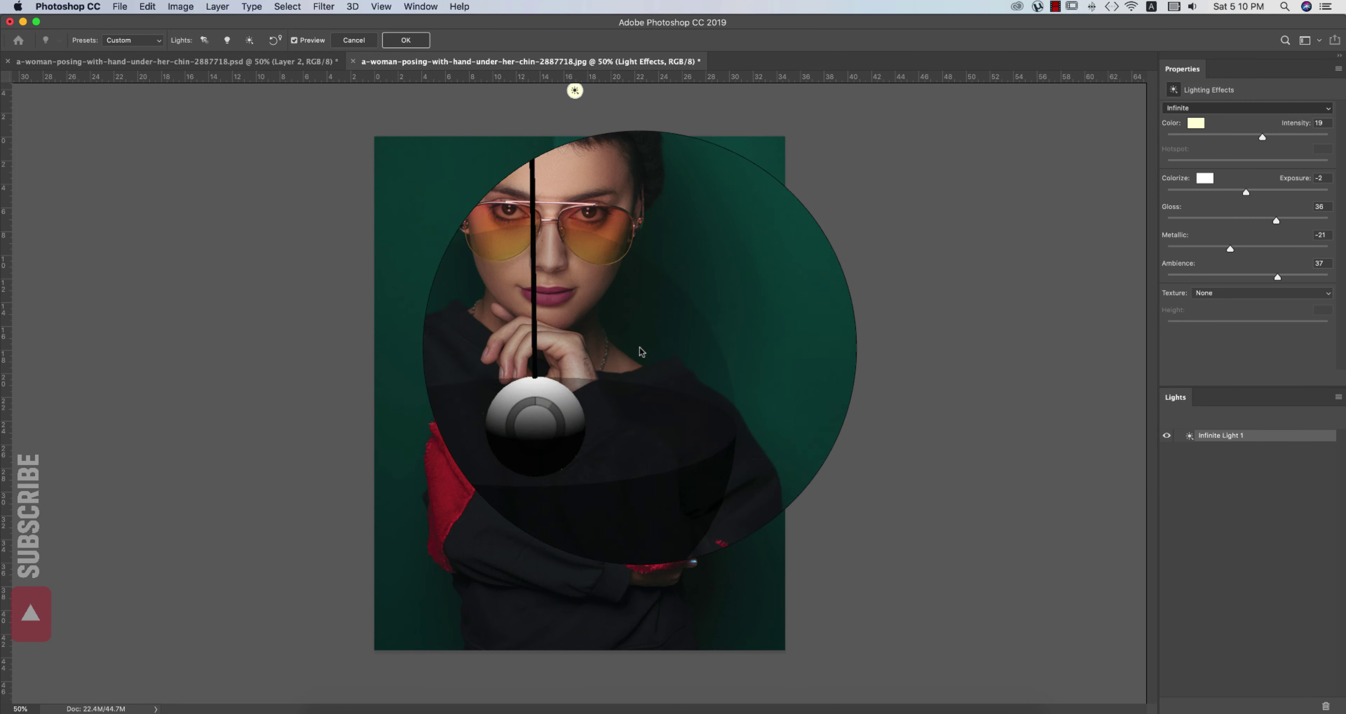
drag(749, 384, 438, 217)
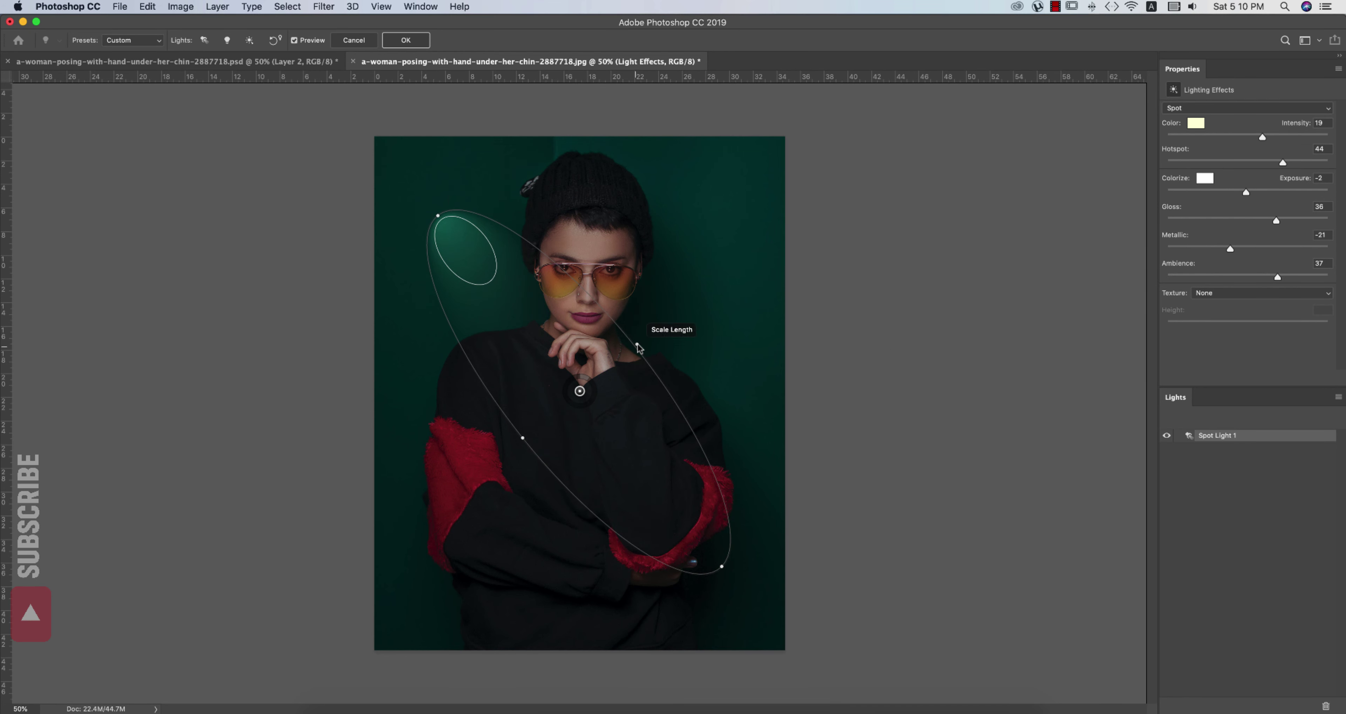
drag(638, 346, 700, 320)
drag(669, 437, 584, 344)
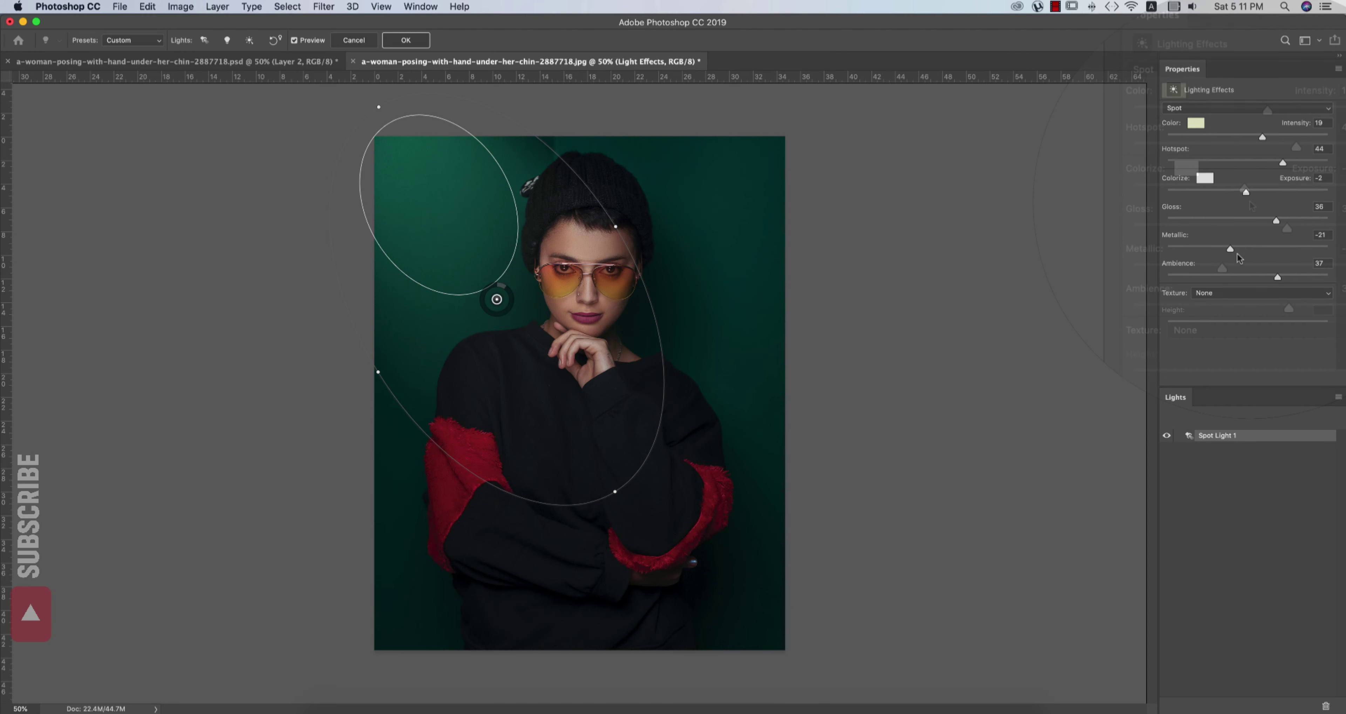
- Raise spotlight intensity to 42, increase gloss, set ambience to 41, and refine the beam shape
drag(1263, 138, 1283, 138)
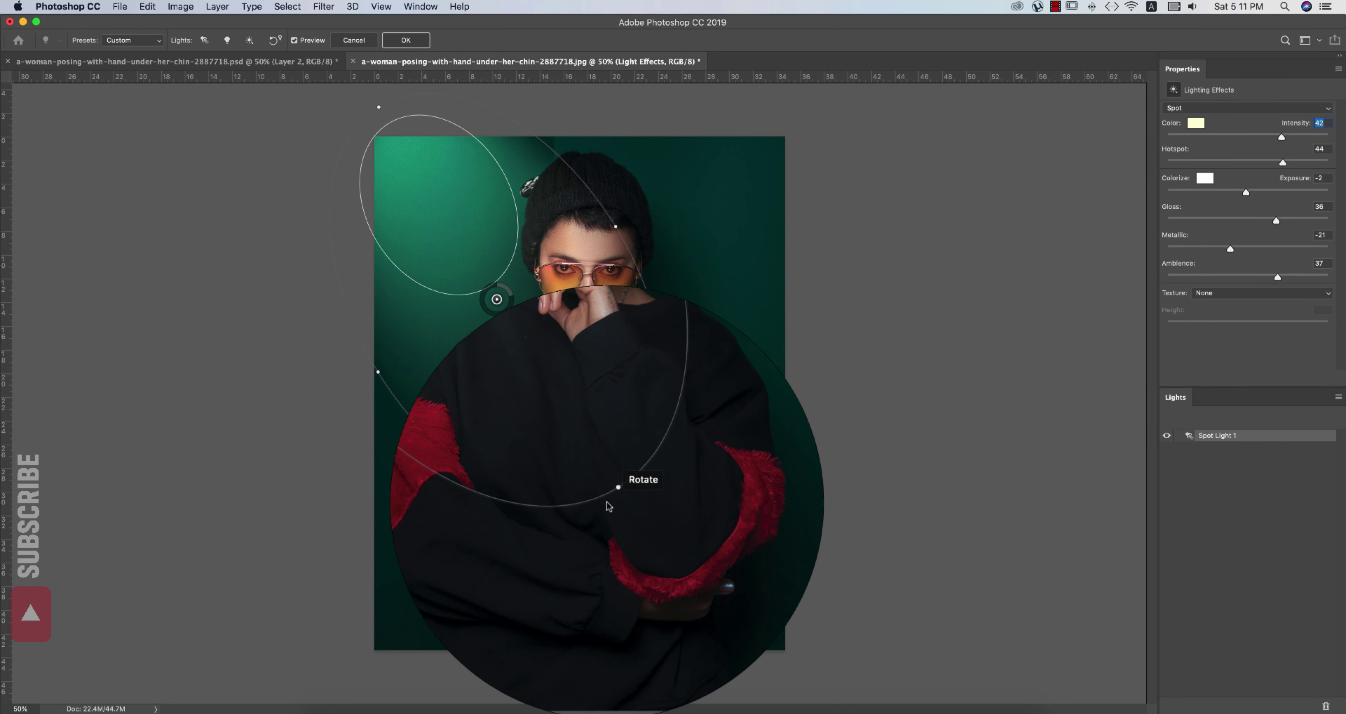
drag(615, 491, 638, 538)
mouse_move(615, 223)
mouse_down()
mouse_move(644, 145)
mouse_move(638, 228)
mouse_up()
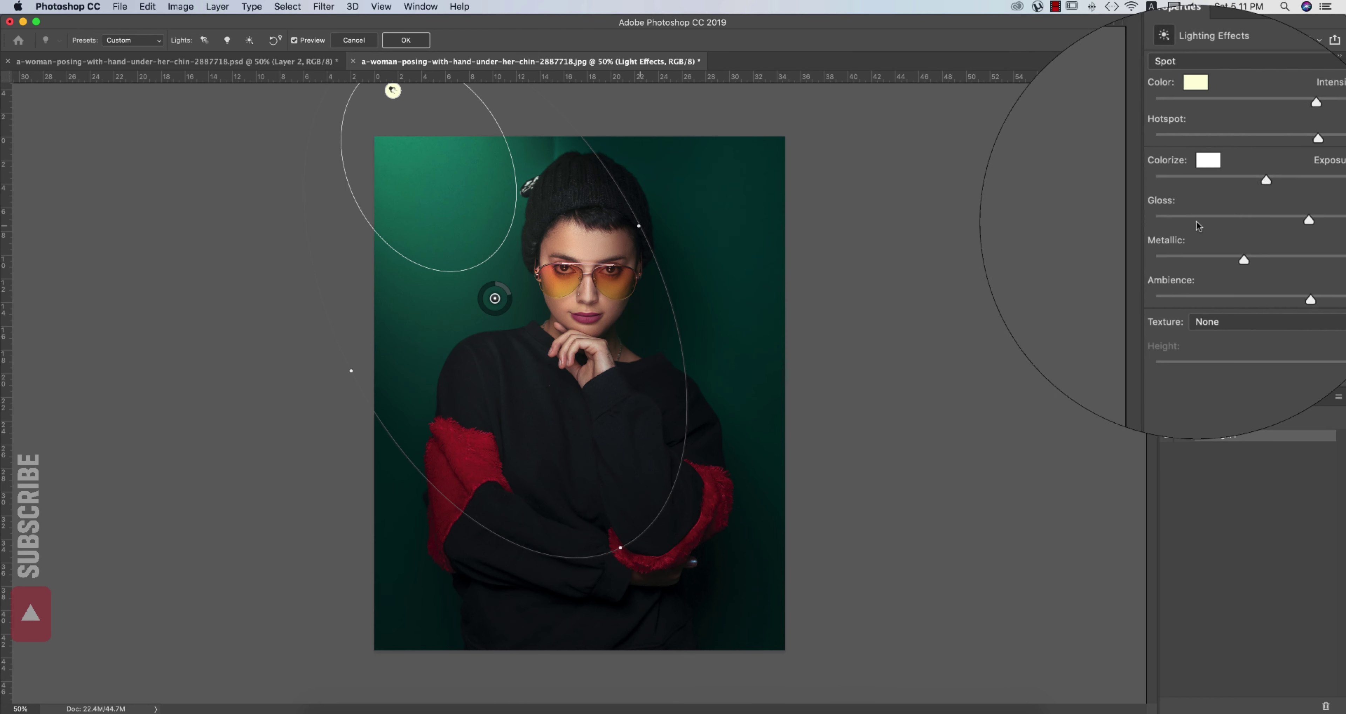
drag(1280, 219, 1301, 222)
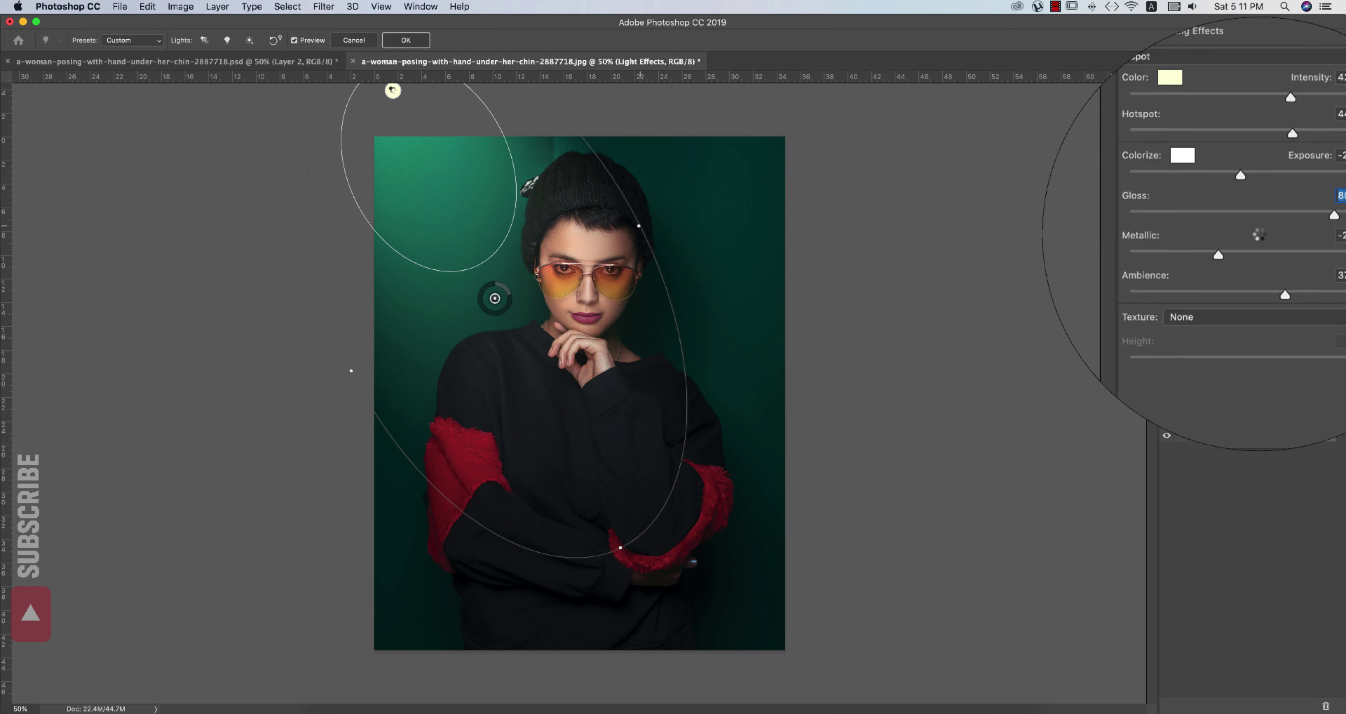
drag(1281, 277, 1281, 275)
drag(718, 377, 608, 586)
drag(638, 213, 643, 204)
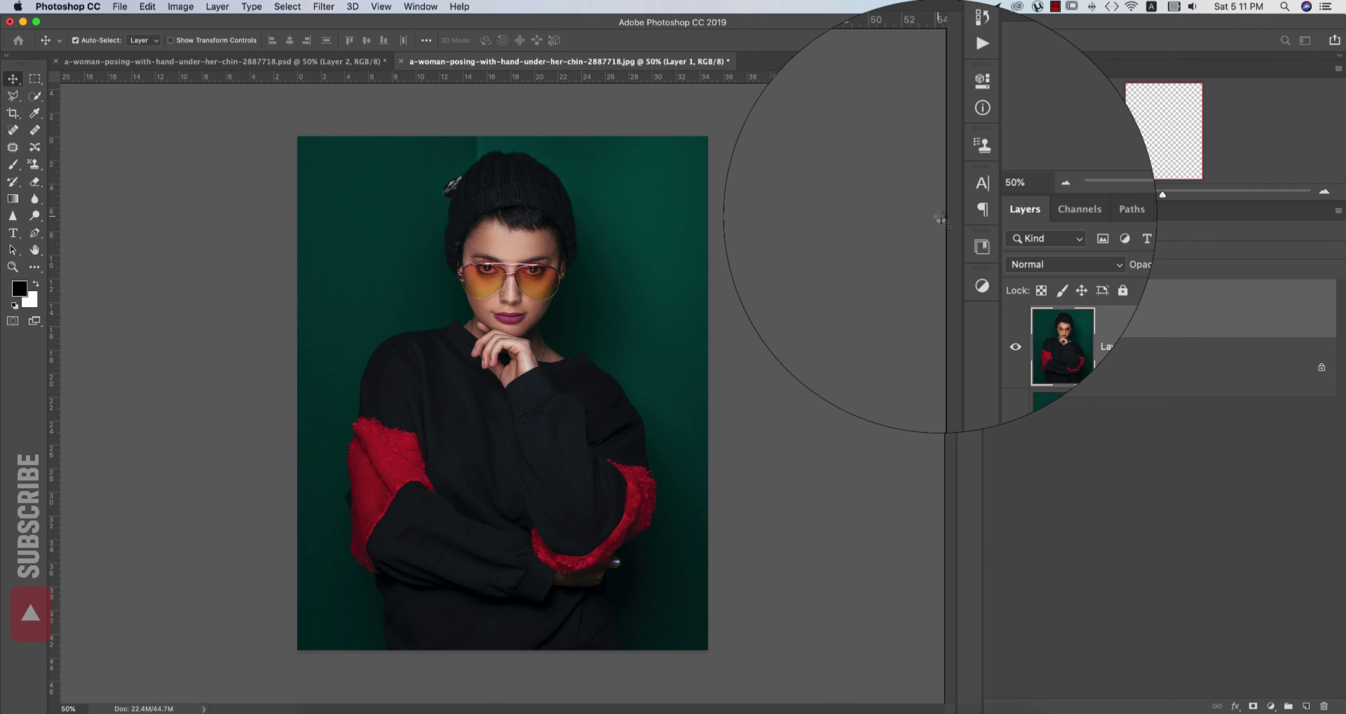
- Toggle the relit Layer 1 off and on twice to compare it with the original
click(994, 310)
click(994, 310)
click(994, 309)
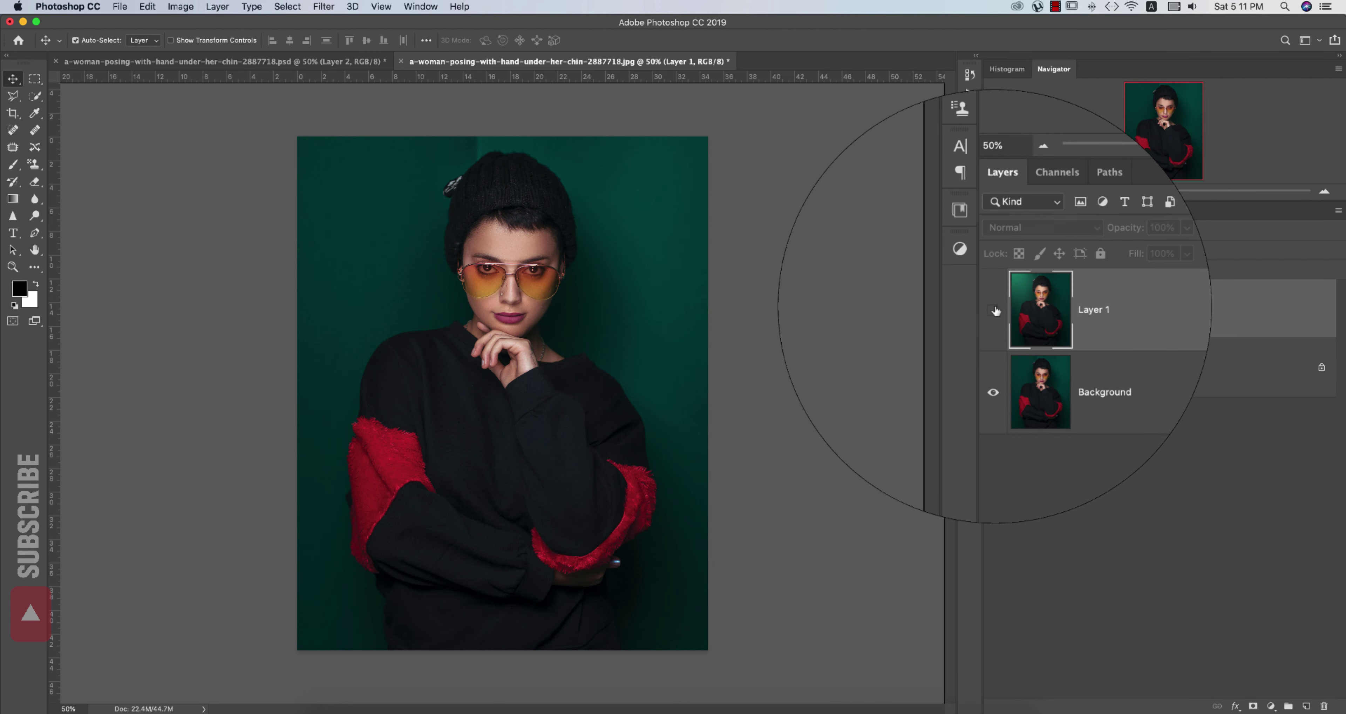
click(993, 309)
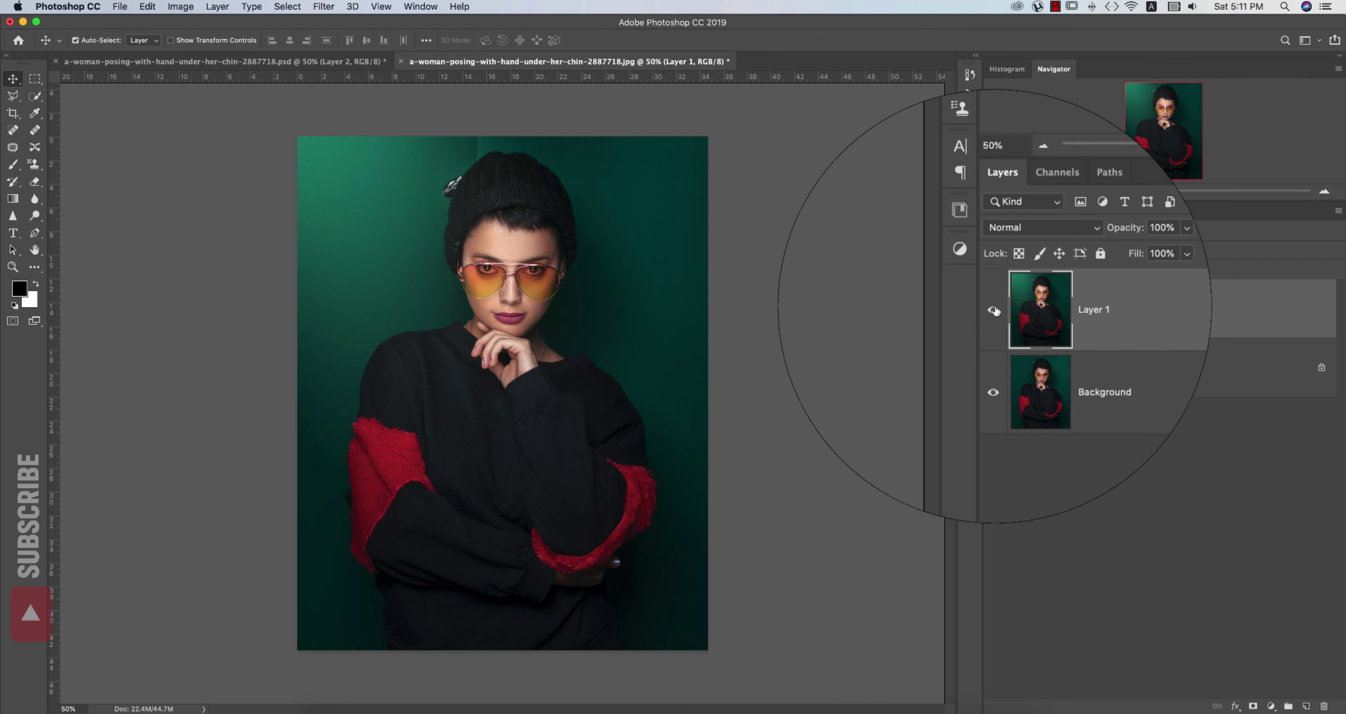
- In Camera Raw, set Temperature +4, Tint +2, Exposure -0.05, Contrast +3 and Shadows +16
click(324, 6)
click(375, 95)
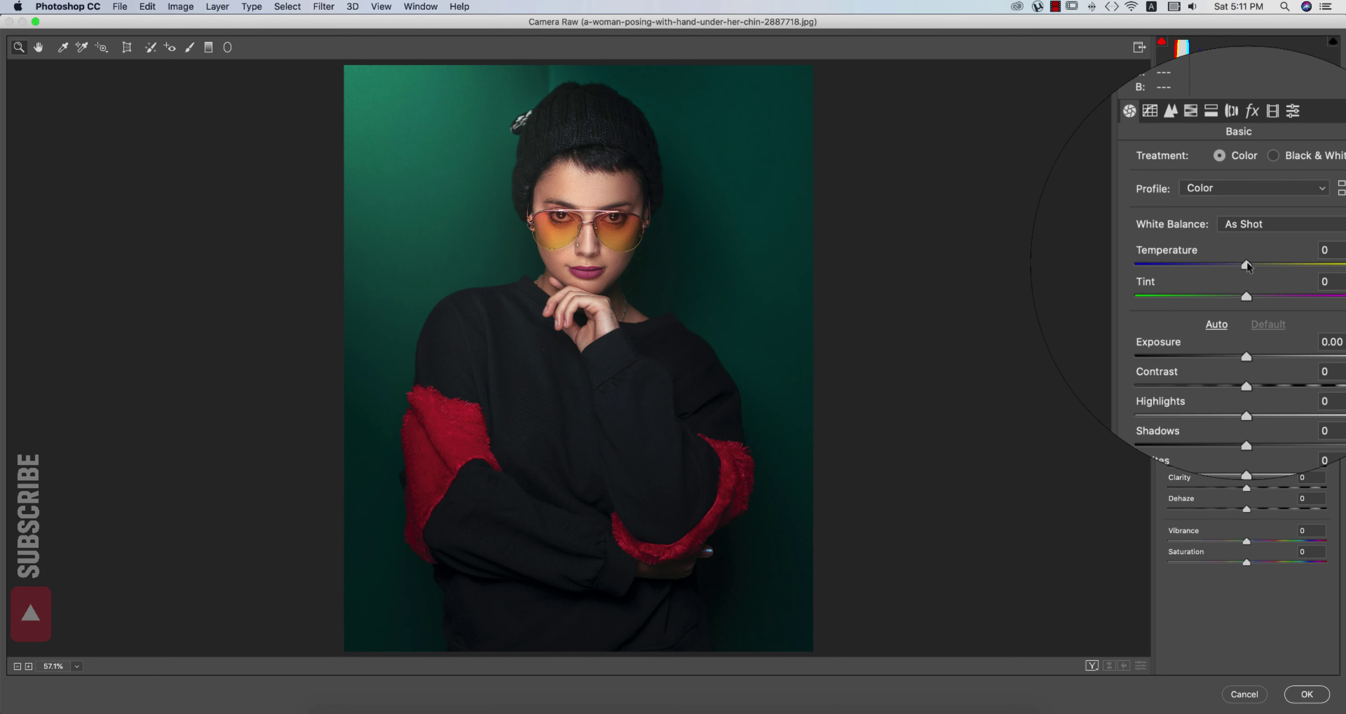
drag(1248, 265, 1250, 290)
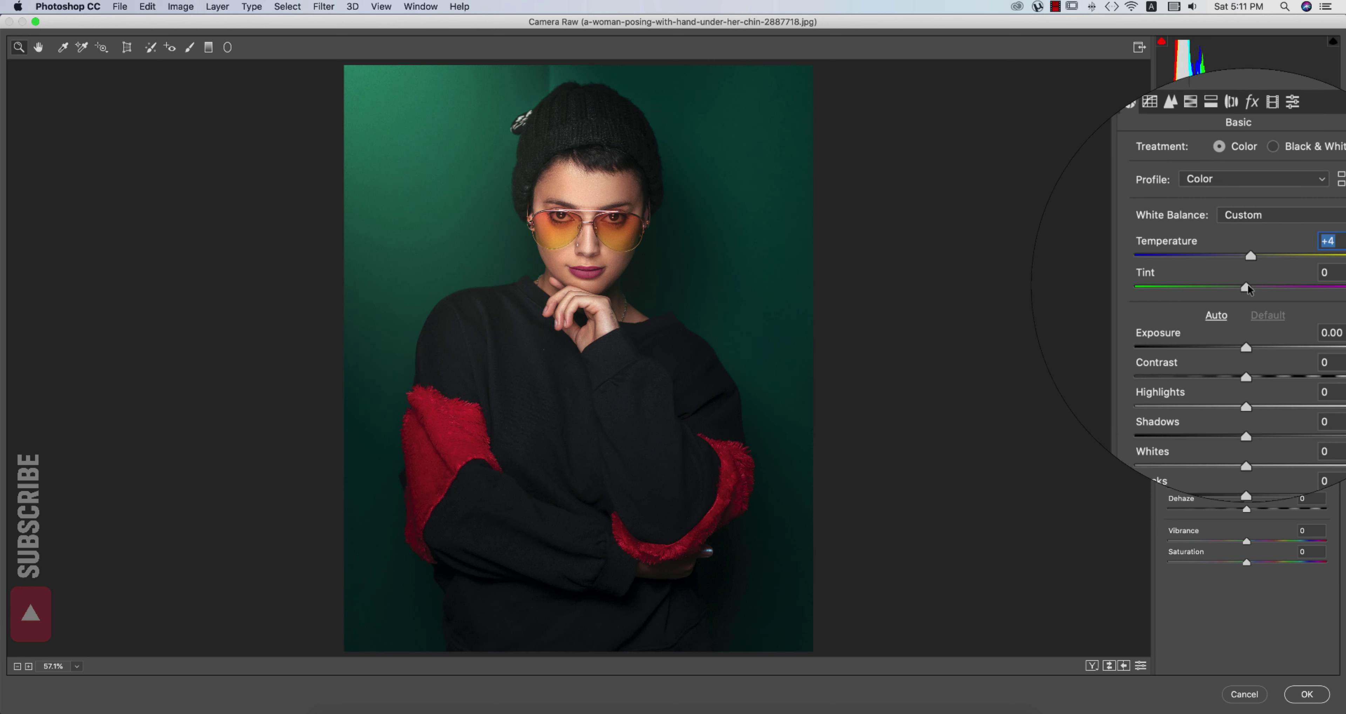
drag(1249, 286, 1251, 287)
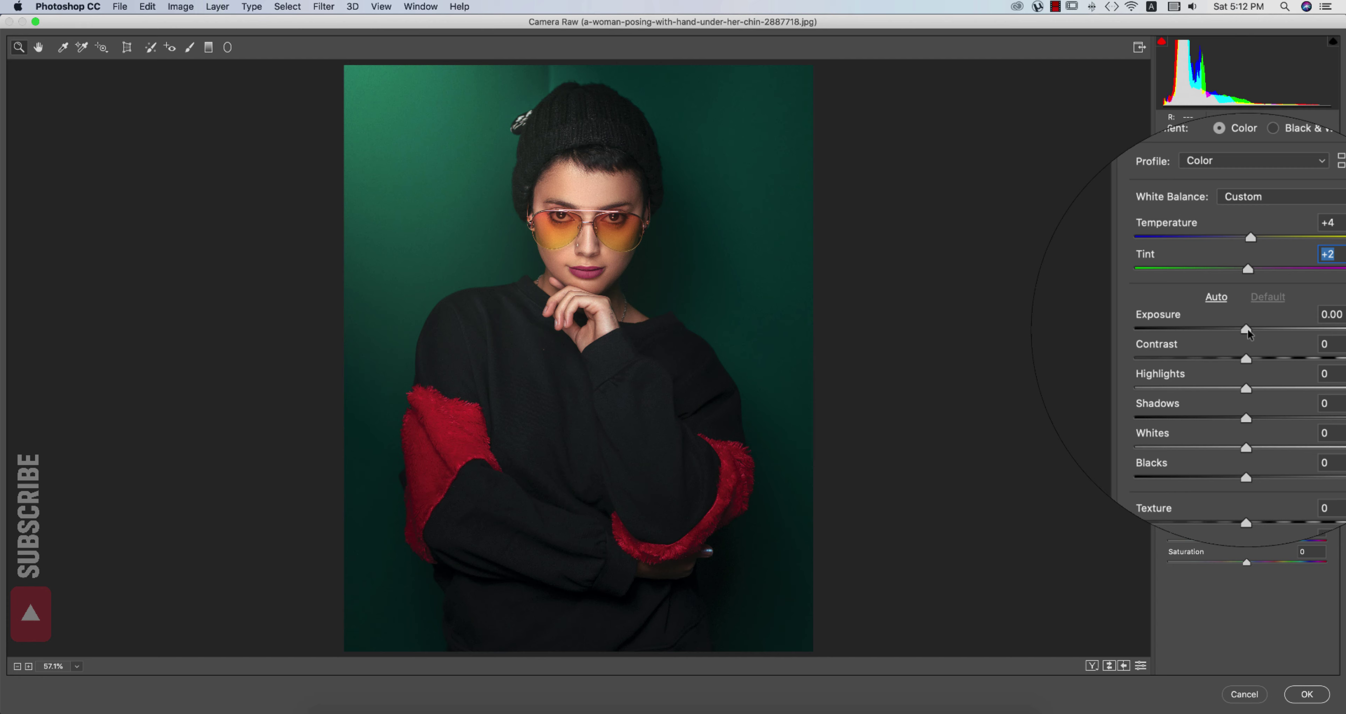
drag(1247, 328, 1246, 328)
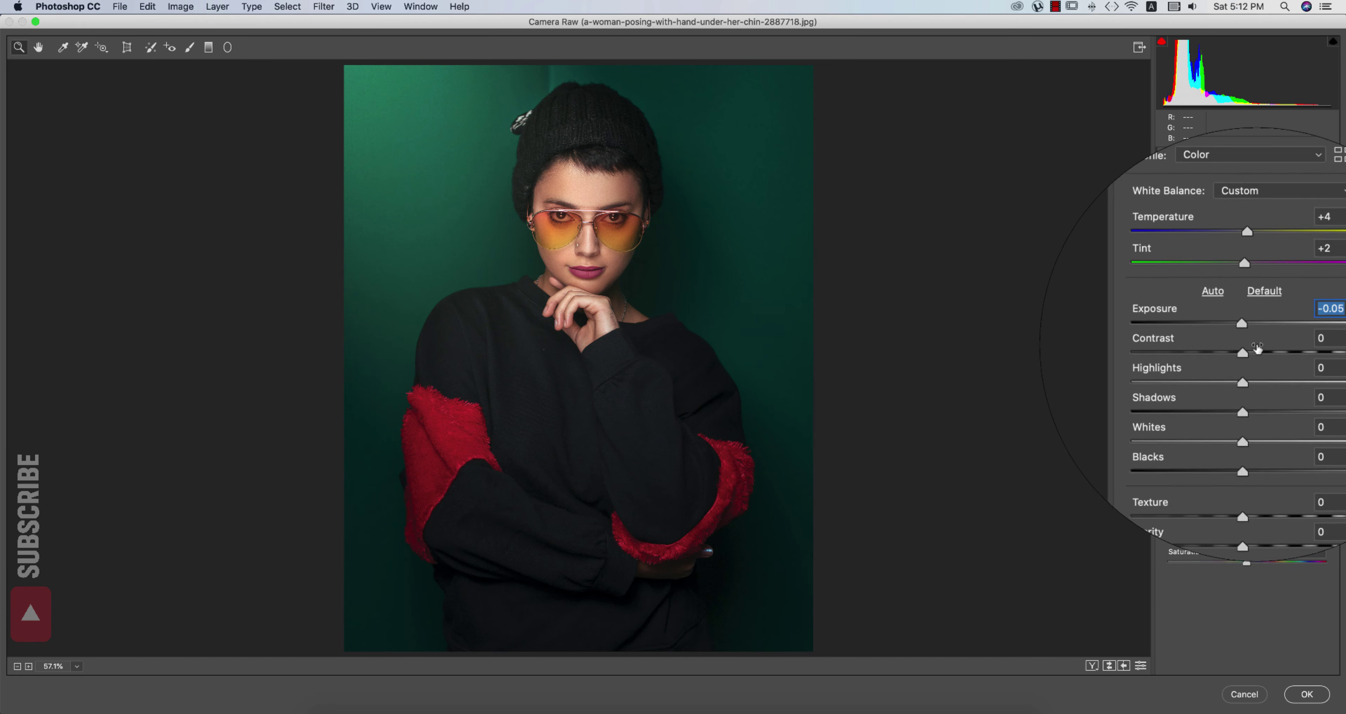
drag(1251, 349, 1255, 371)
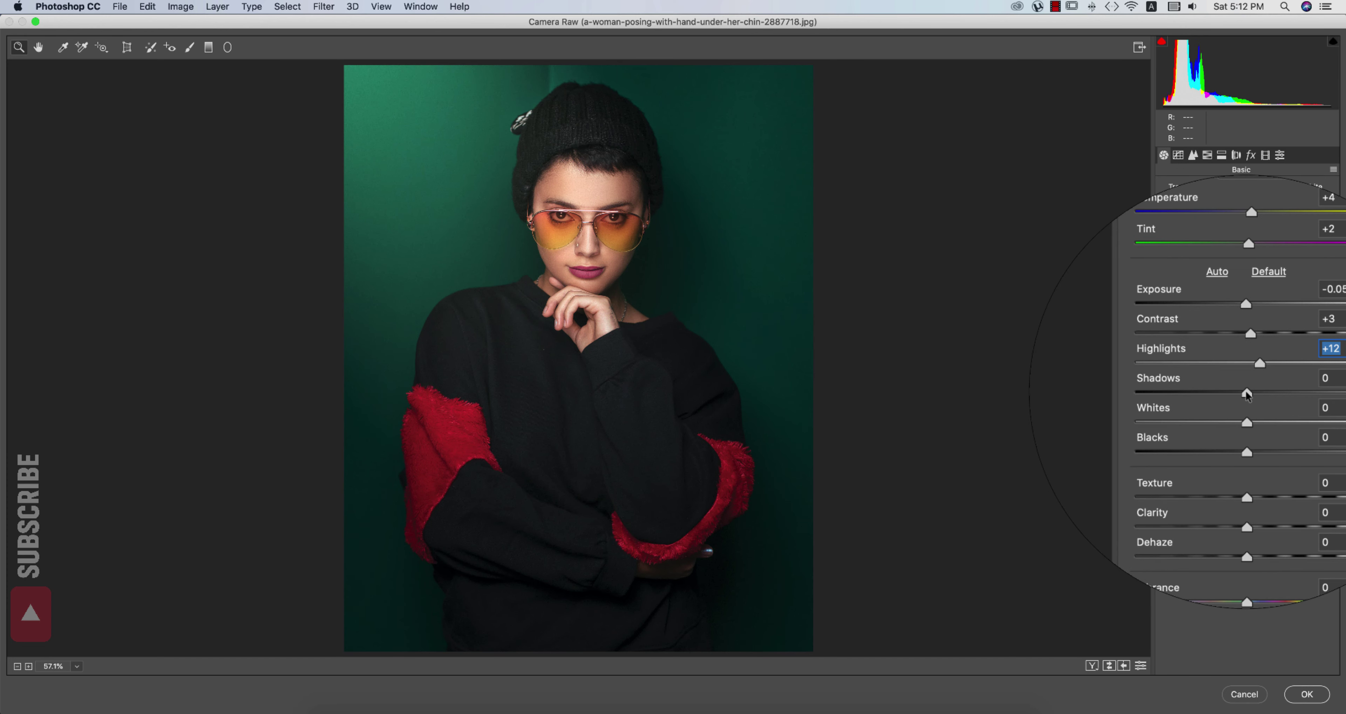
drag(1247, 393, 1250, 511)
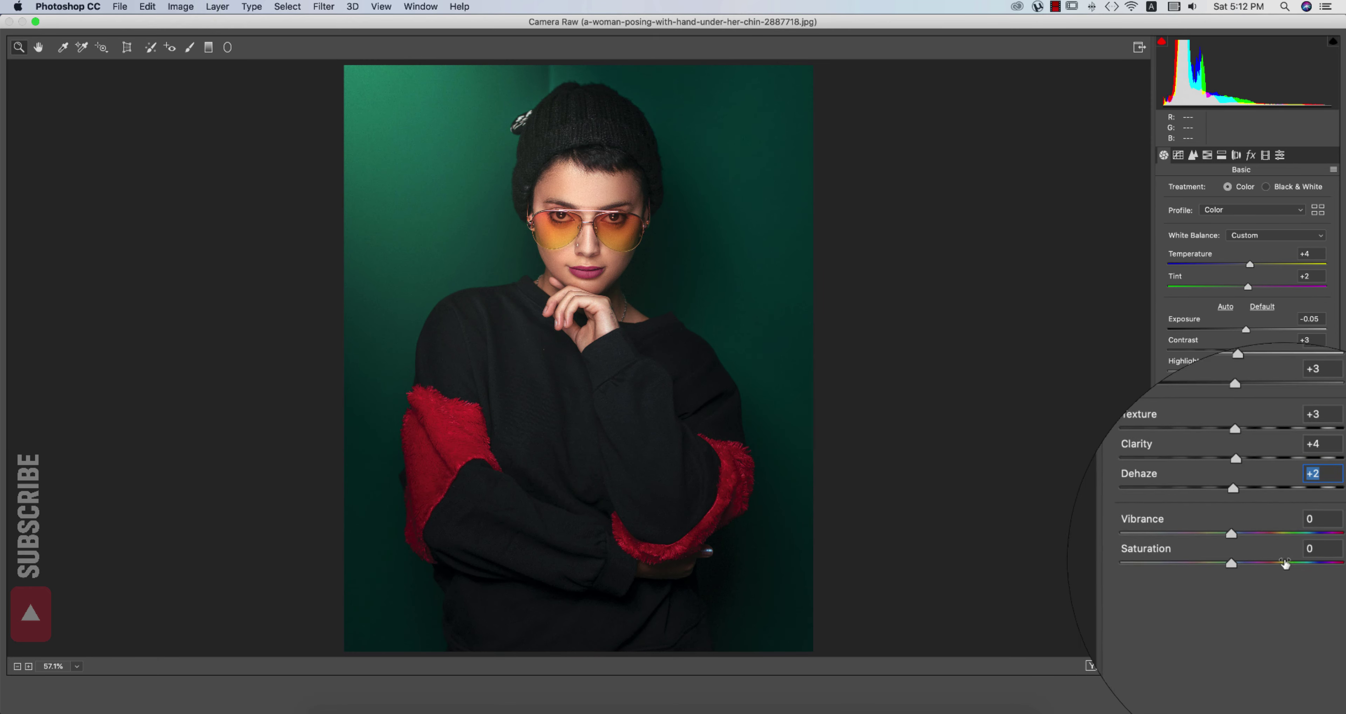
- Add light sharpening and some luminance noise reduction in the Detail panel
click(1179, 141)
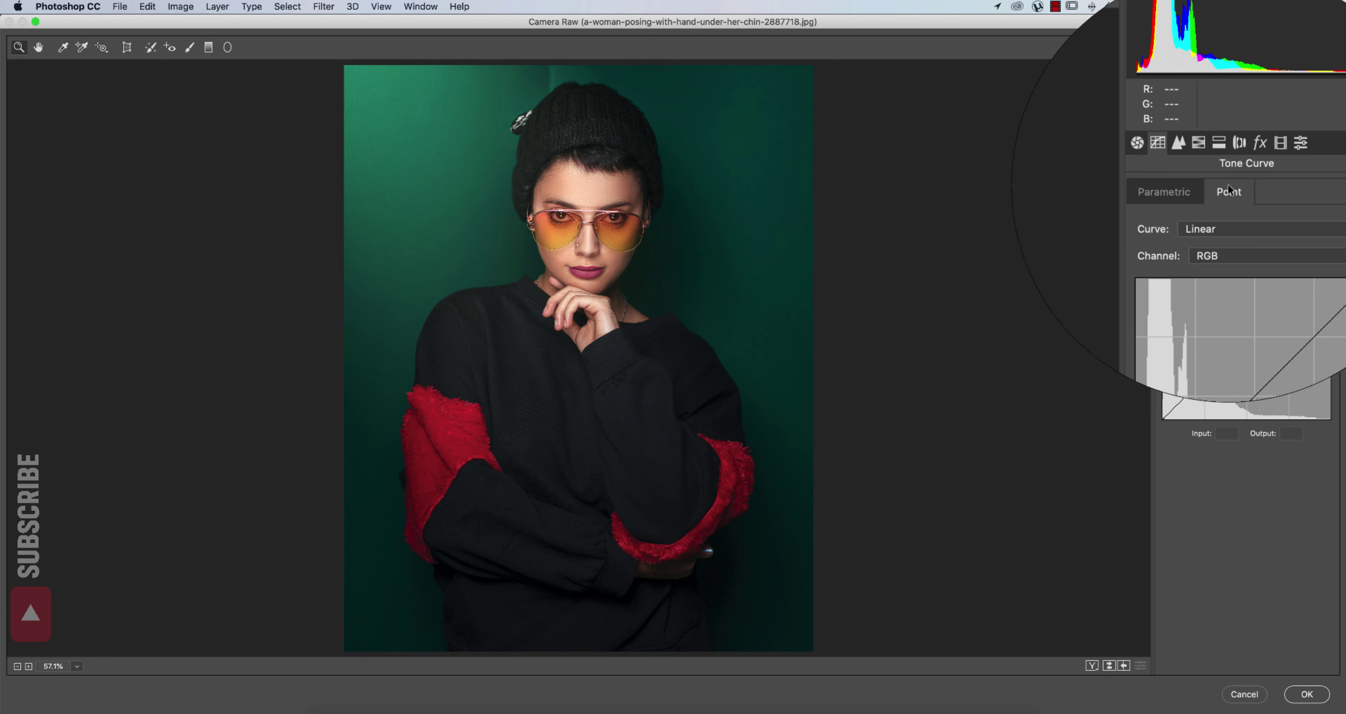
click(1149, 145)
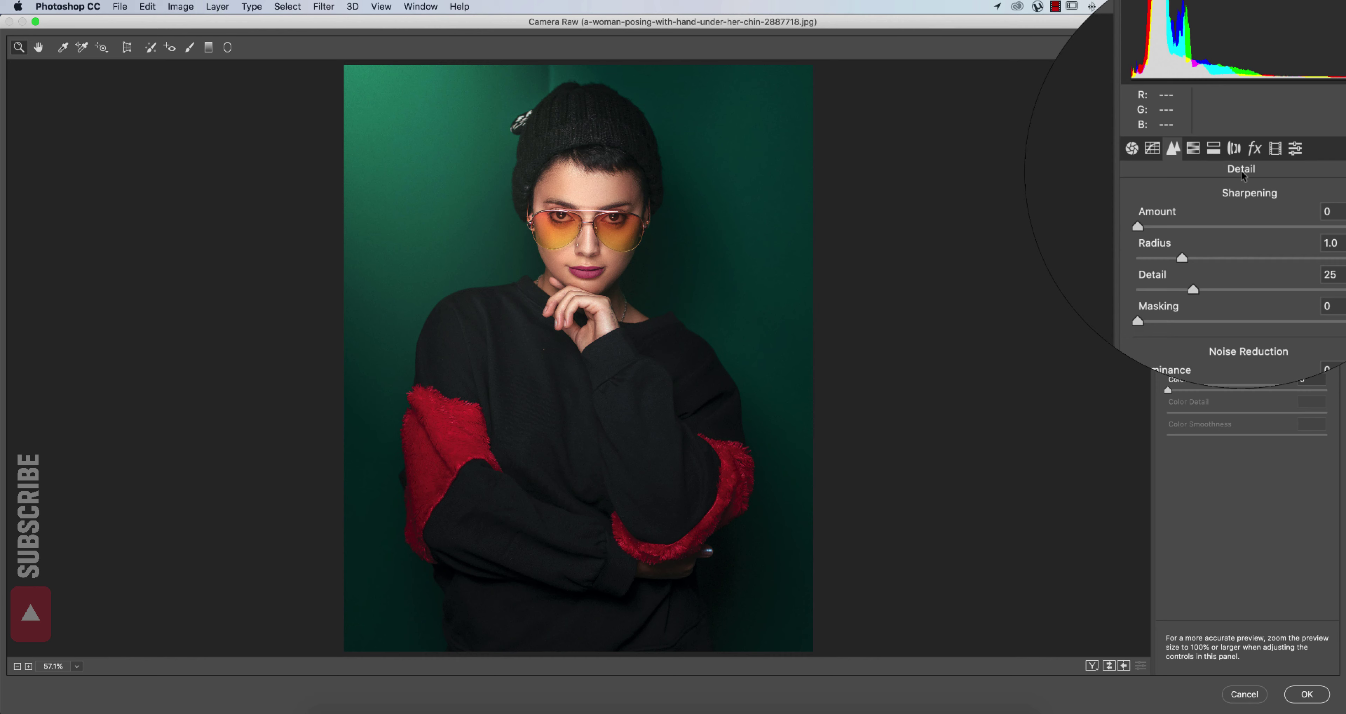
click(1183, 212)
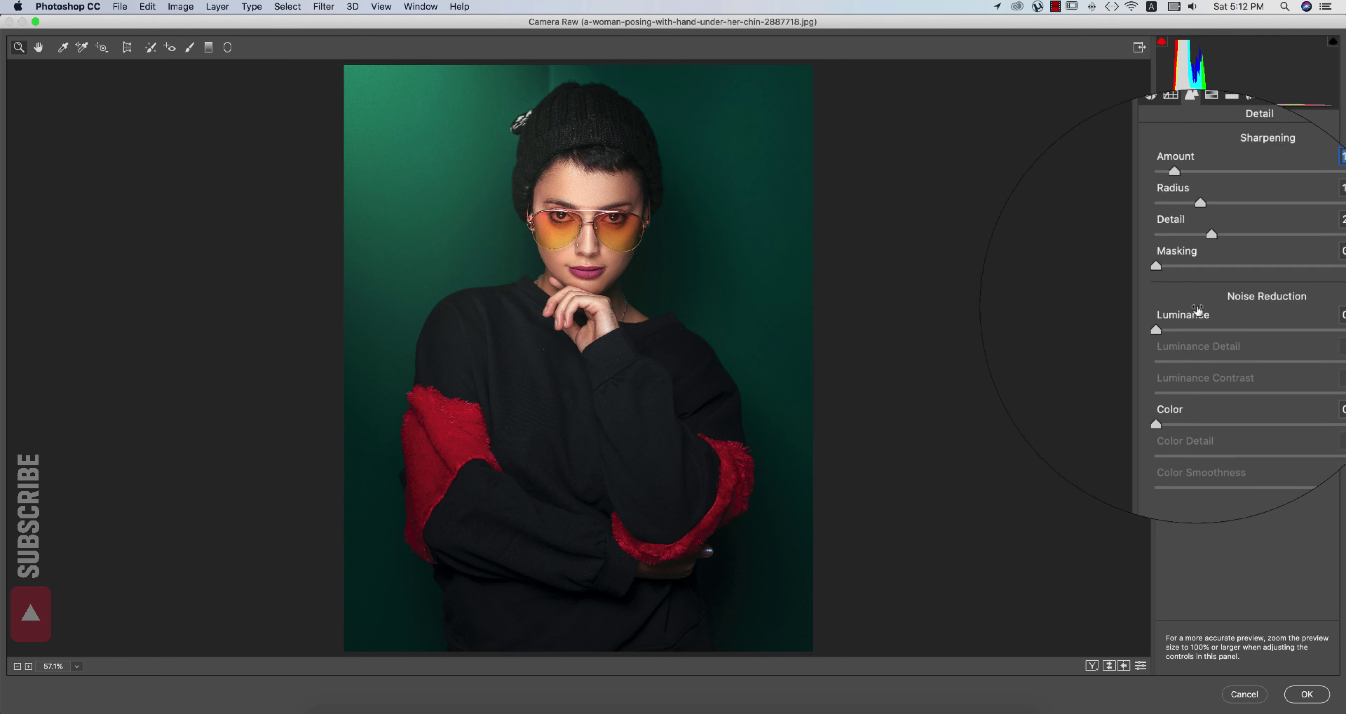
click(1191, 323)
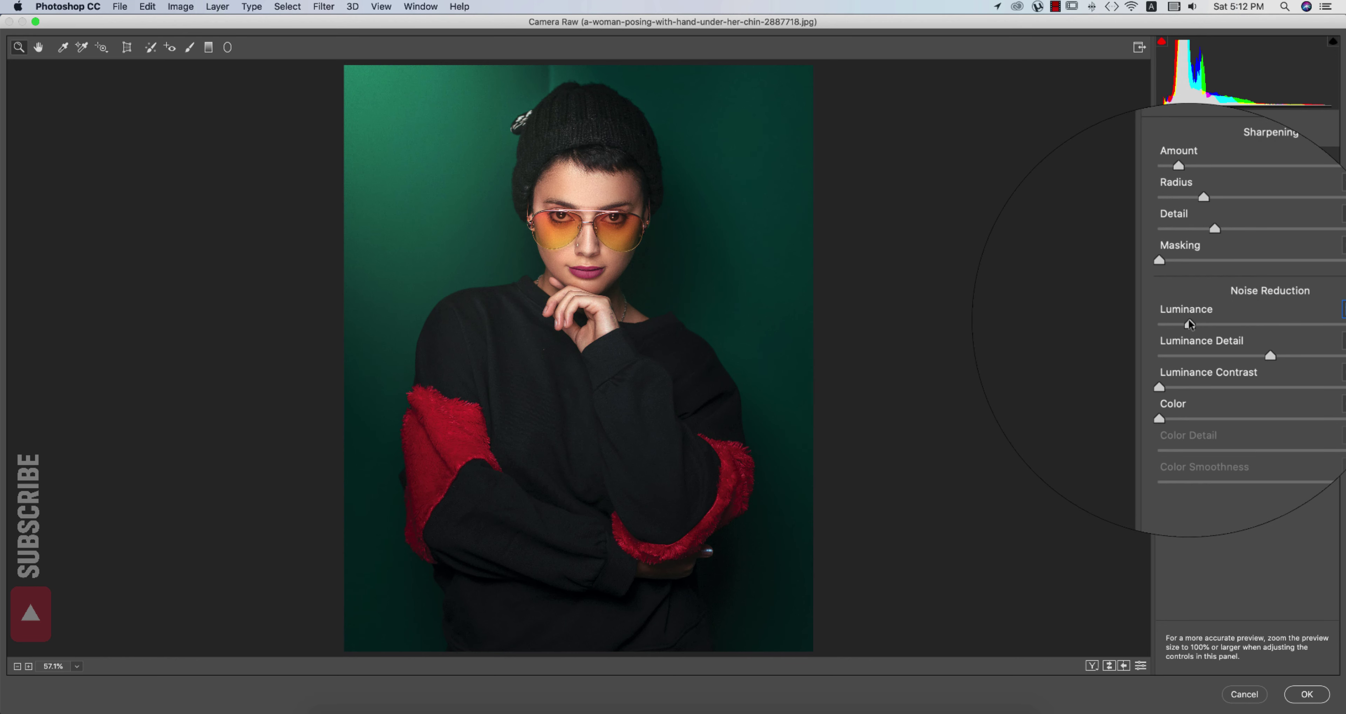
- Shift the Reds hue to +16 in the HSL Hue adjustments
click(1209, 158)
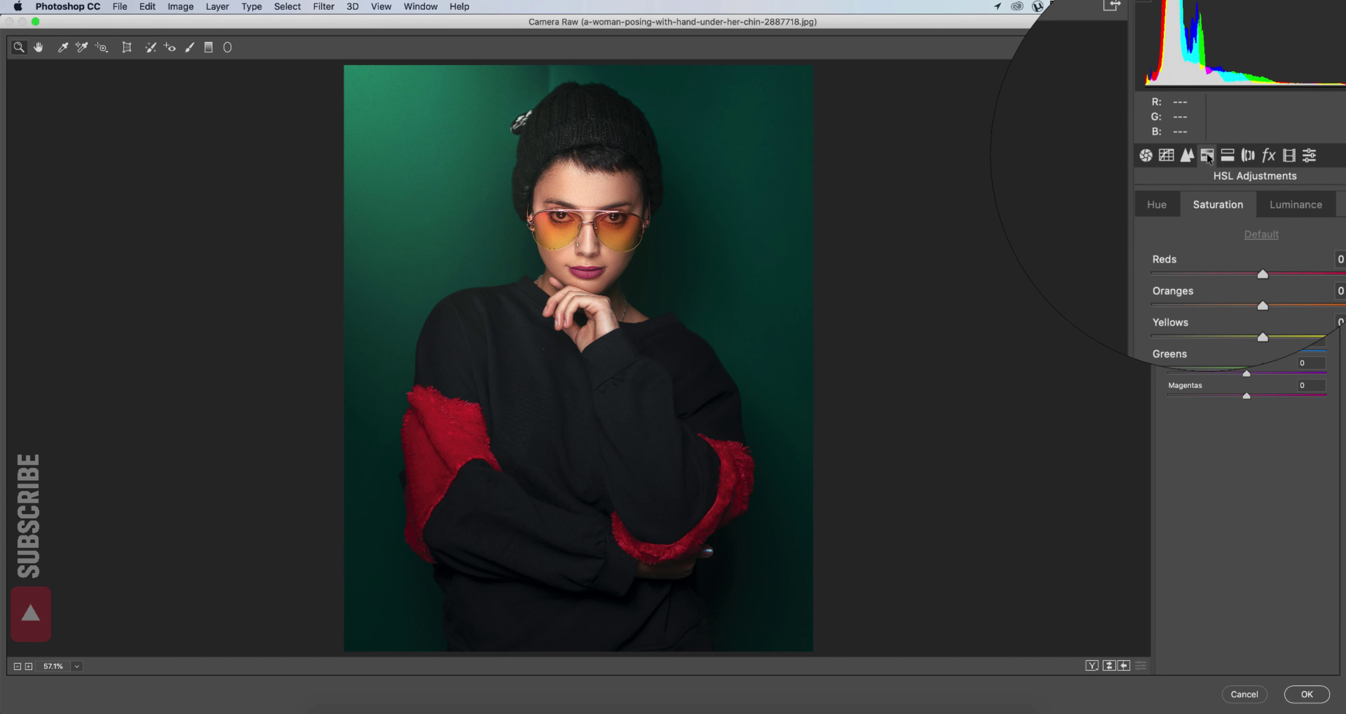
click(1173, 194)
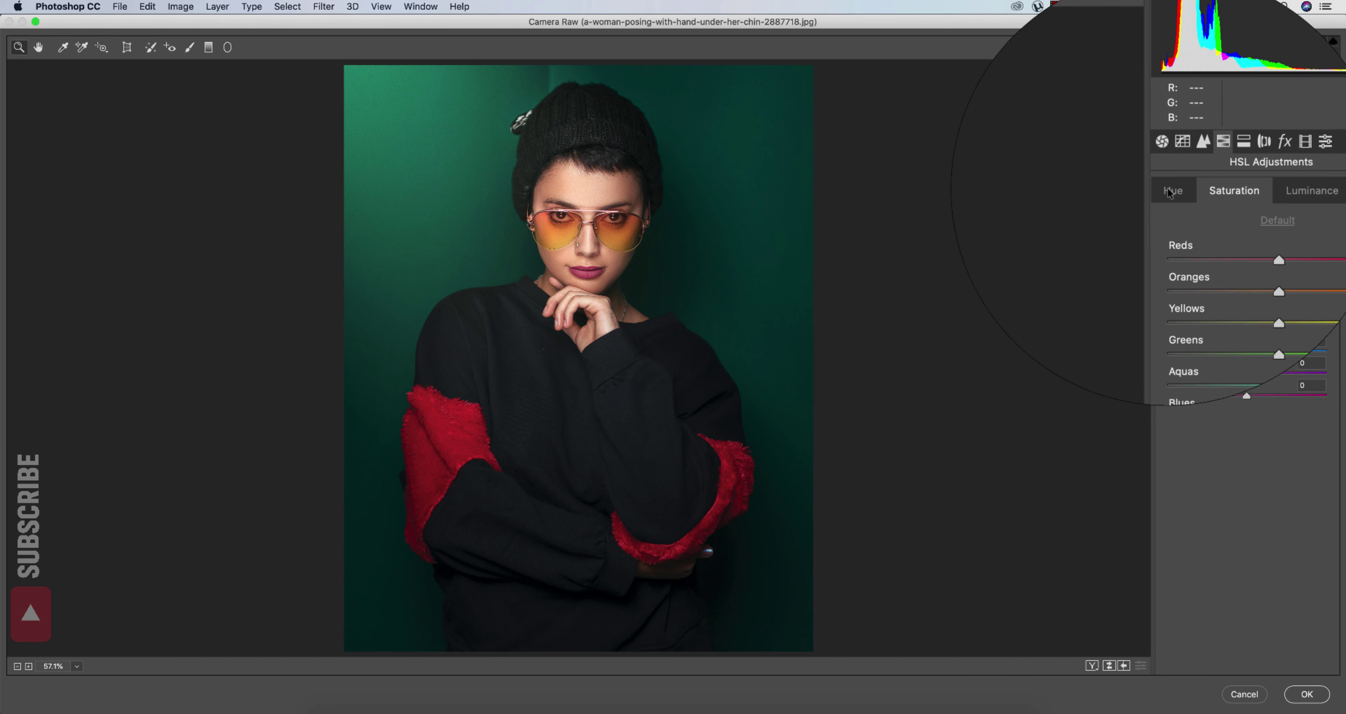
drag(1250, 238, 1261, 239)
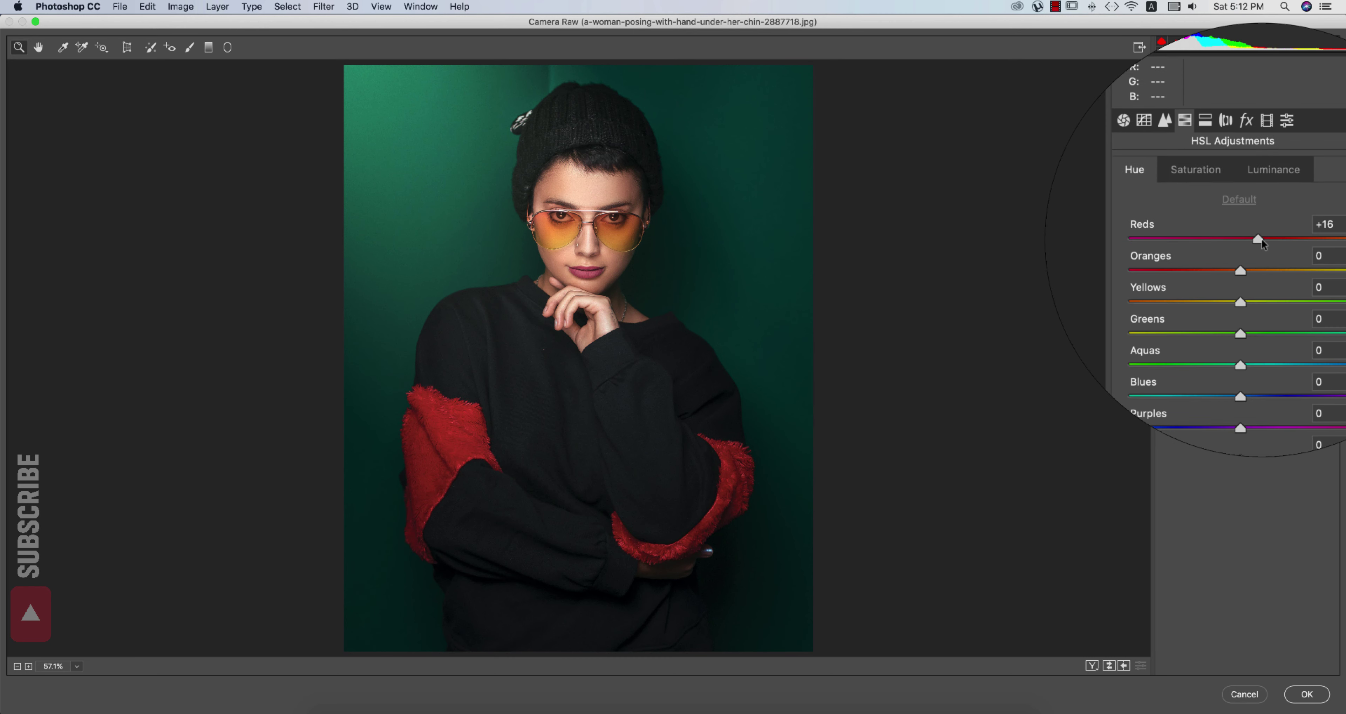
click(1205, 120)
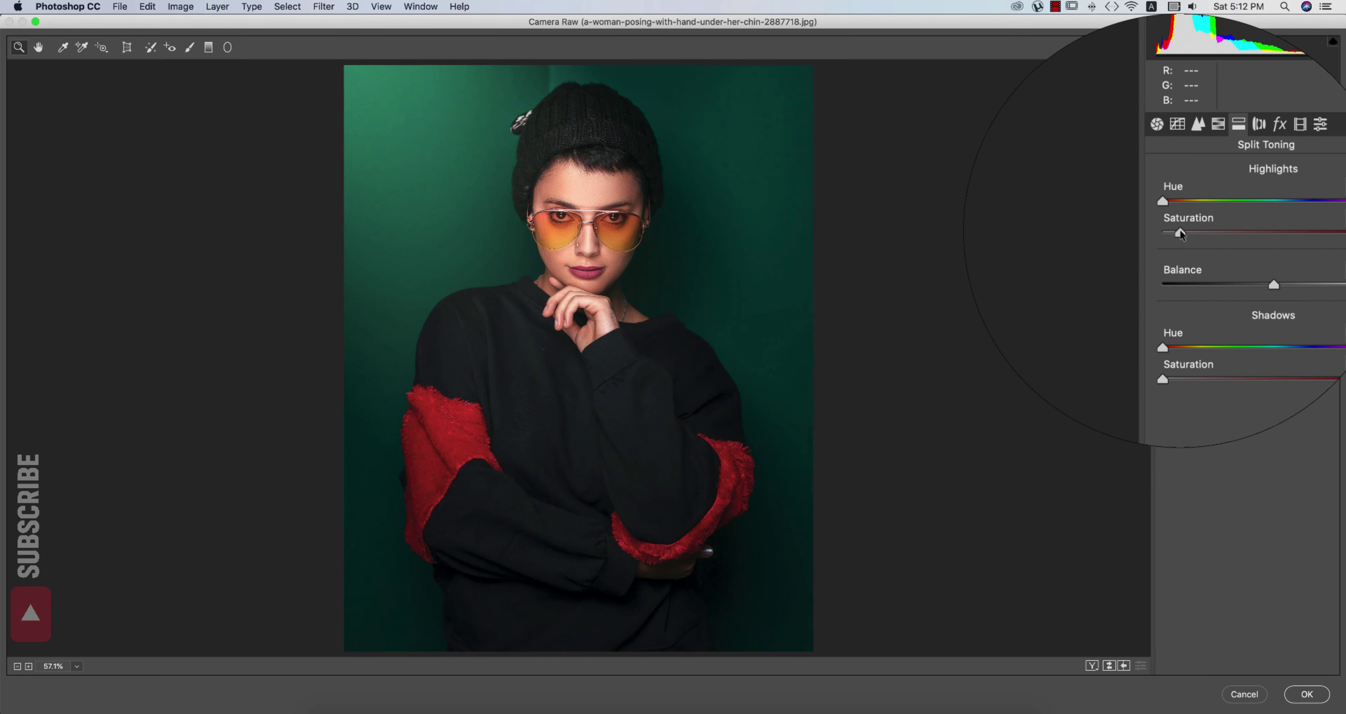
- Tint the highlights and give the shadows hue 123 with saturation 8
drag(1163, 201, 1206, 201)
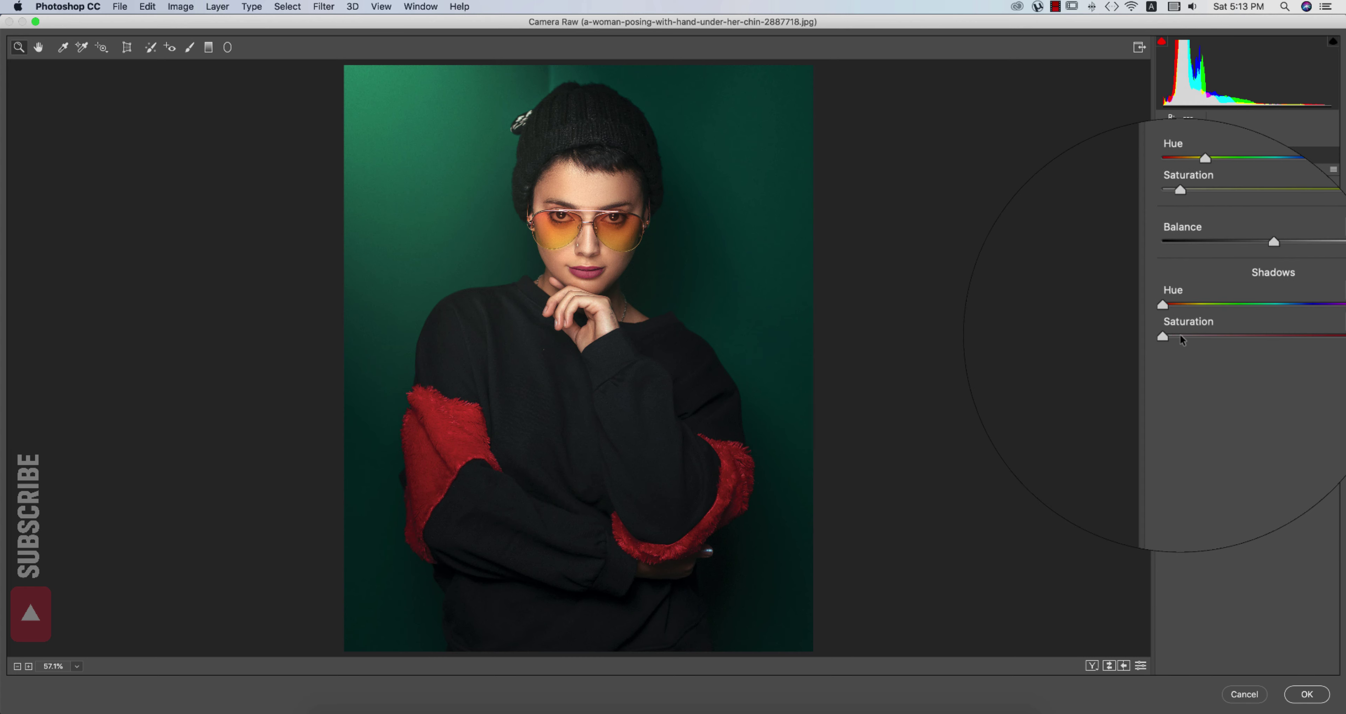
click(1183, 337)
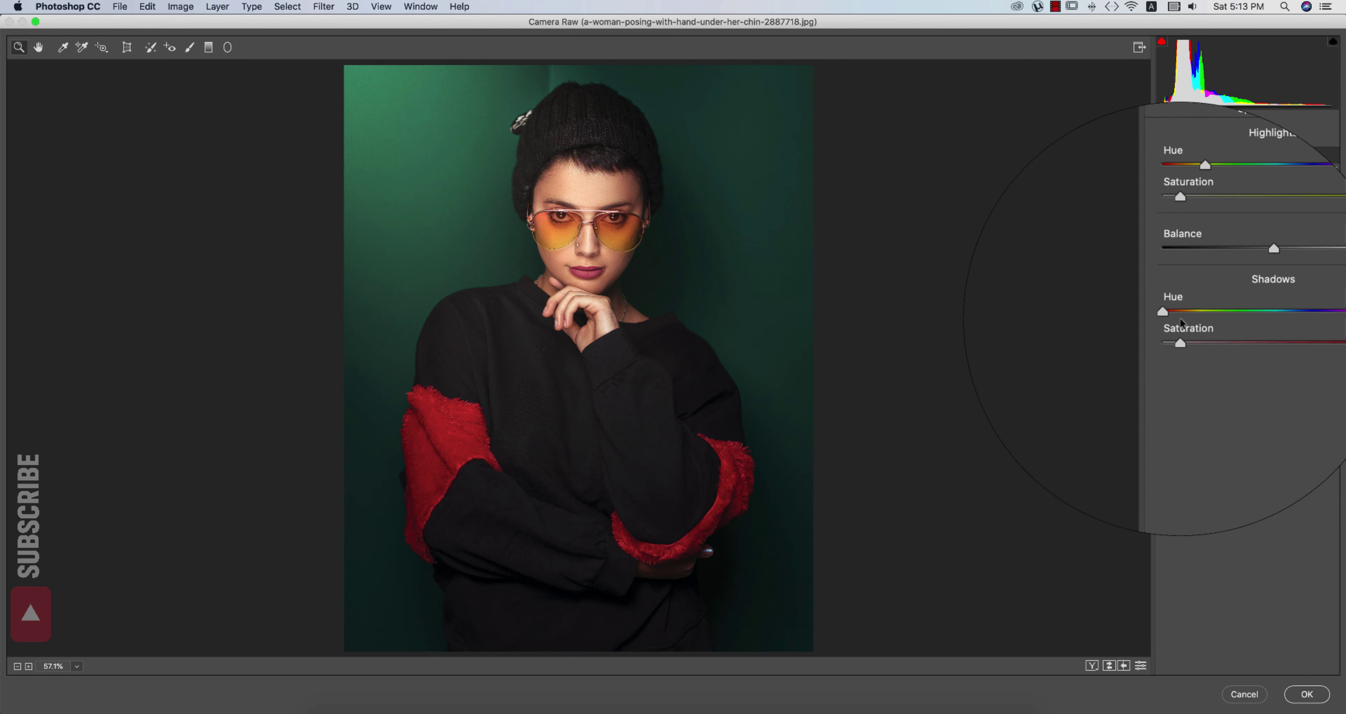
drag(1163, 306, 1269, 315)
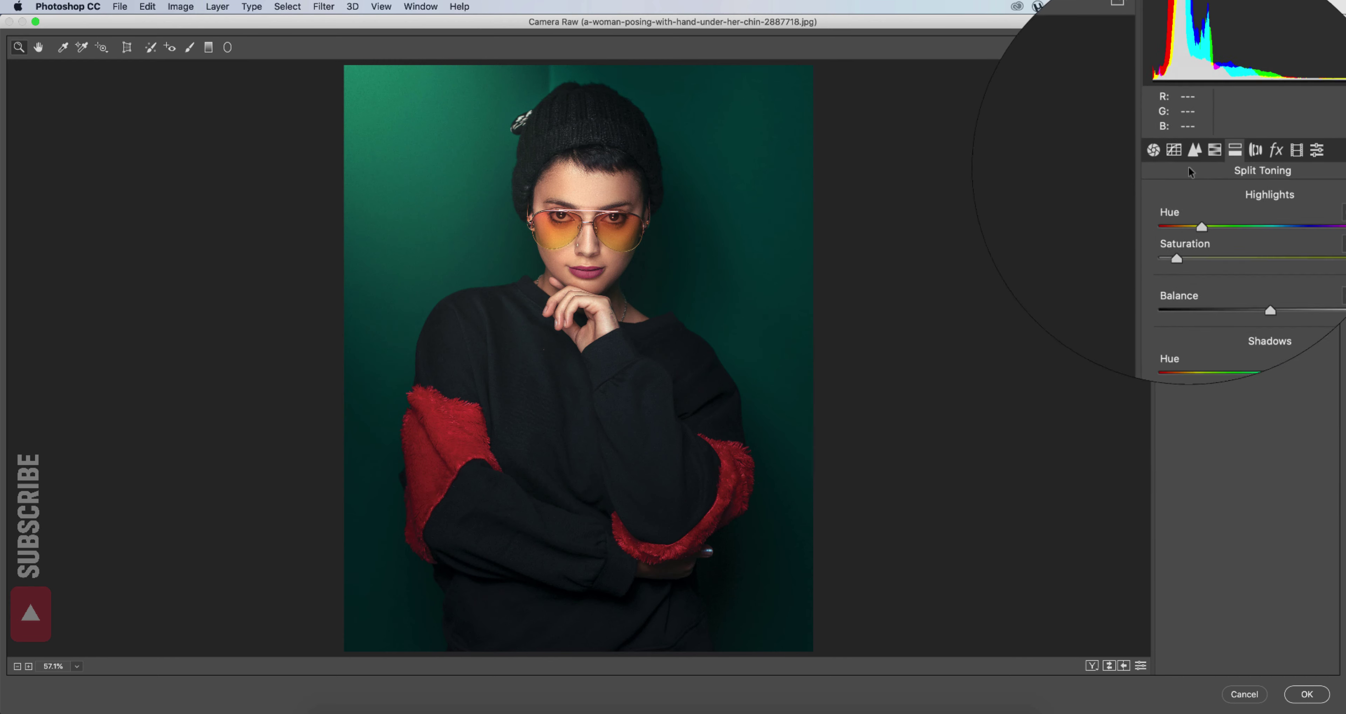
- Review the Lens, Effects and Calibration panels, compare before/after, and commit the Camera Raw edits
click(1239, 156)
click(1252, 156)
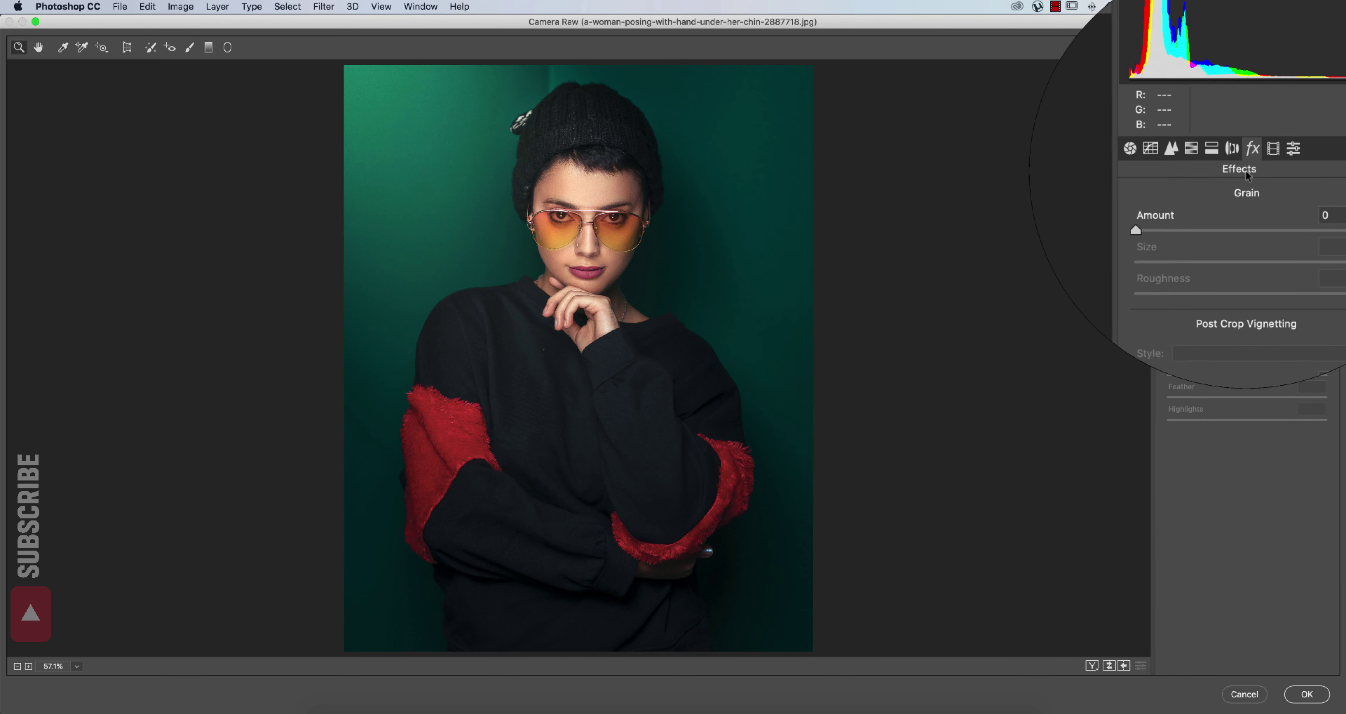
click(1274, 148)
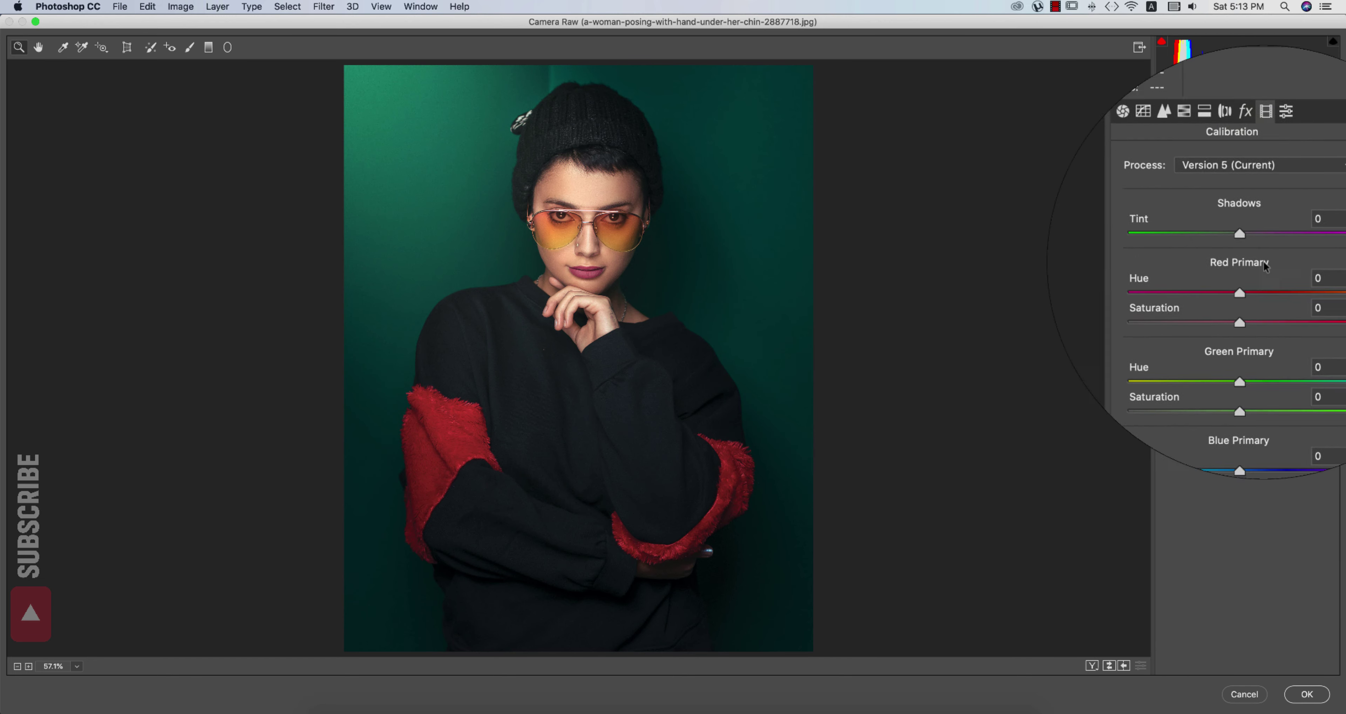
click(1108, 664)
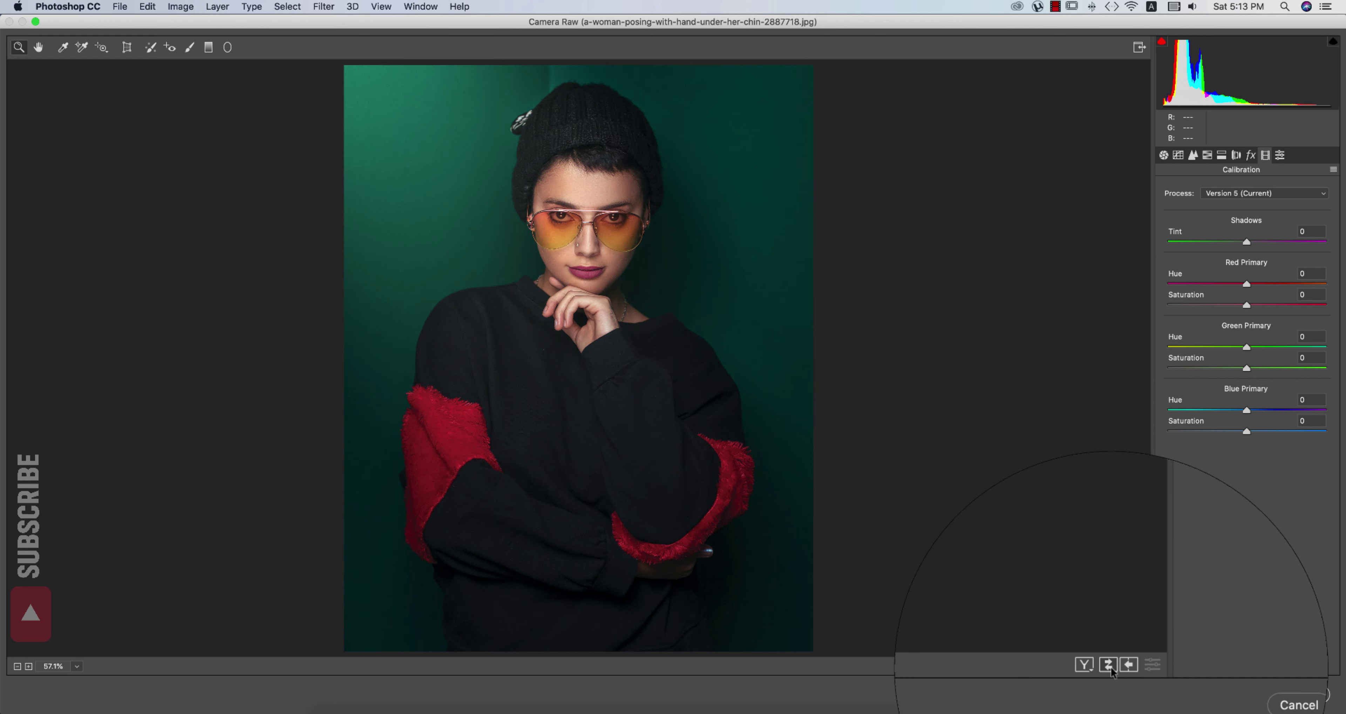
click(1108, 664)
click(1304, 693)
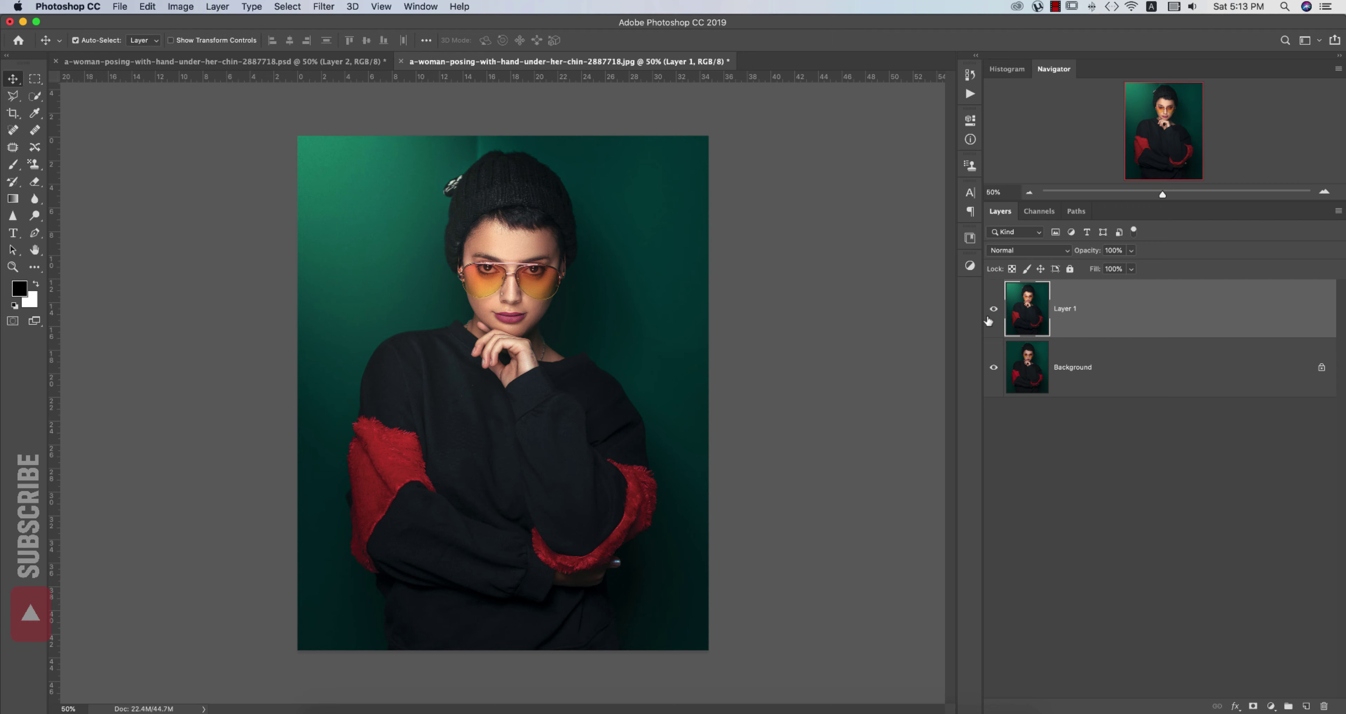
- Toggle Layer 1 off and on to compare, then launch Nik Color Efex Pro 4 on it
click(995, 309)
click(994, 309)
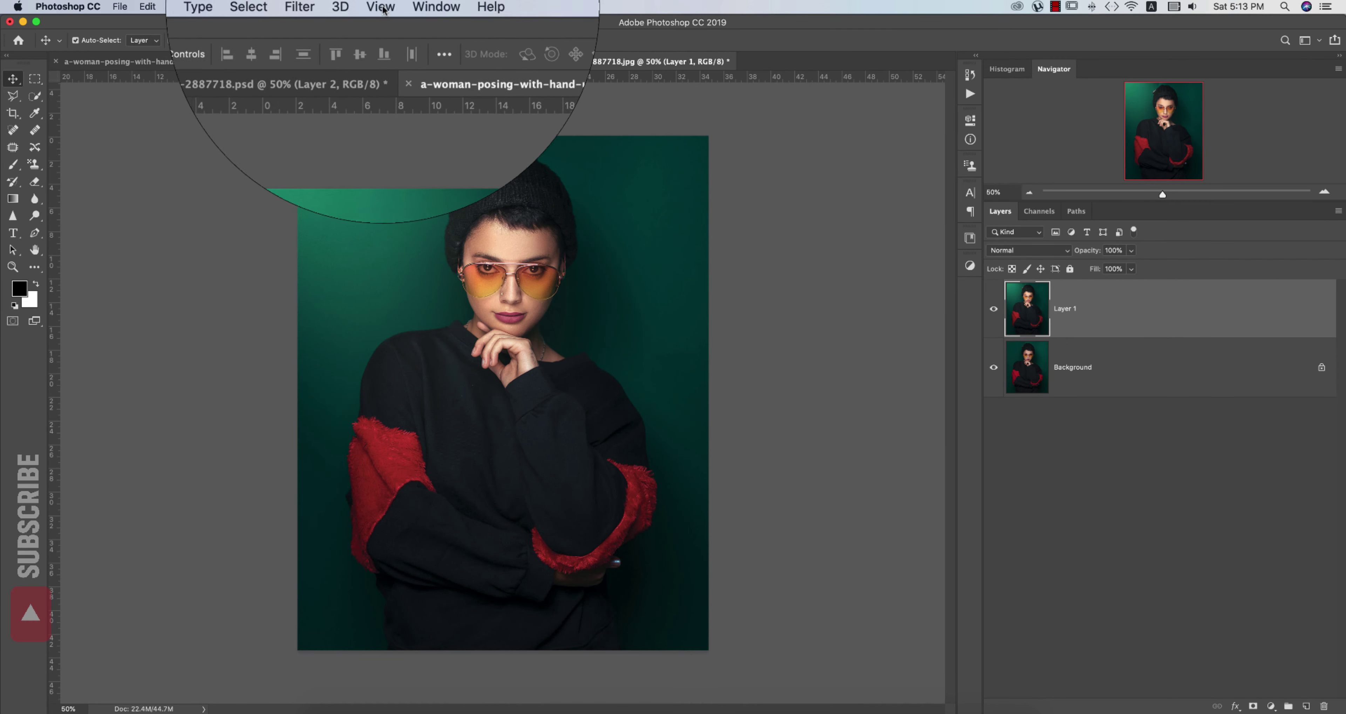
click(324, 7)
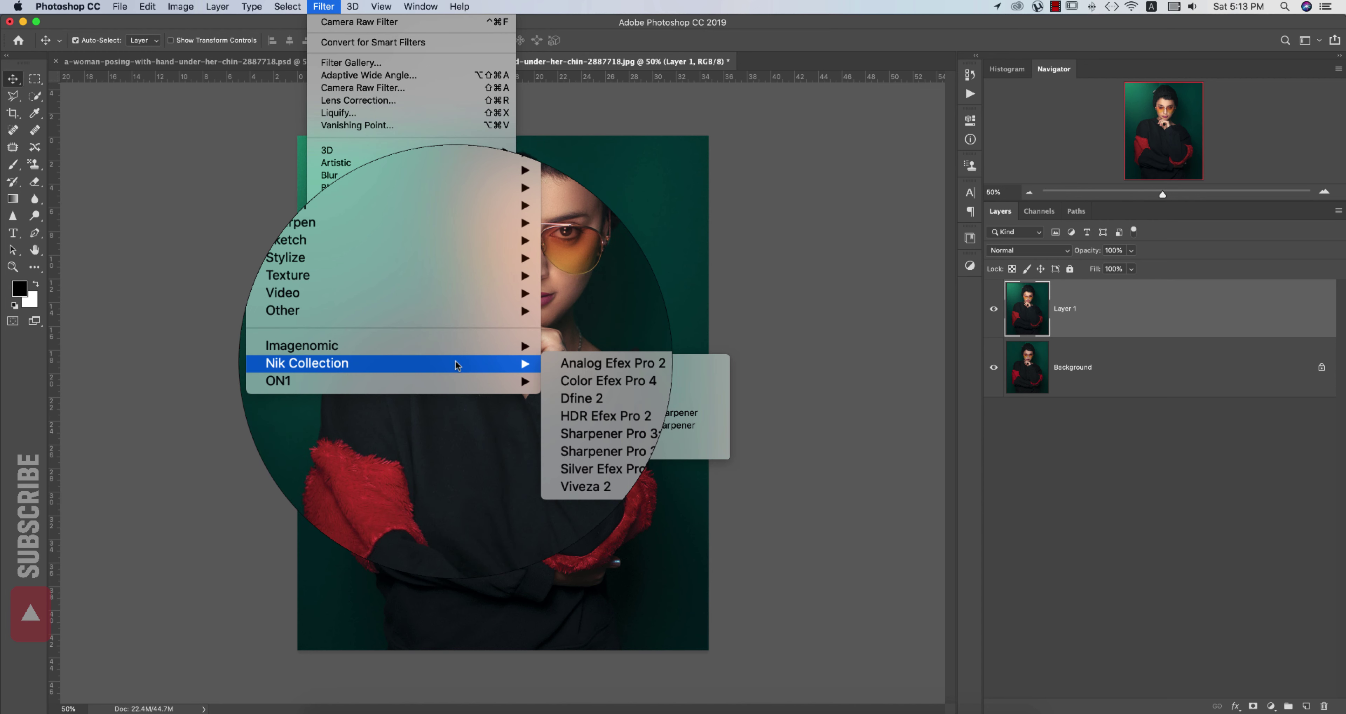
click(601, 379)
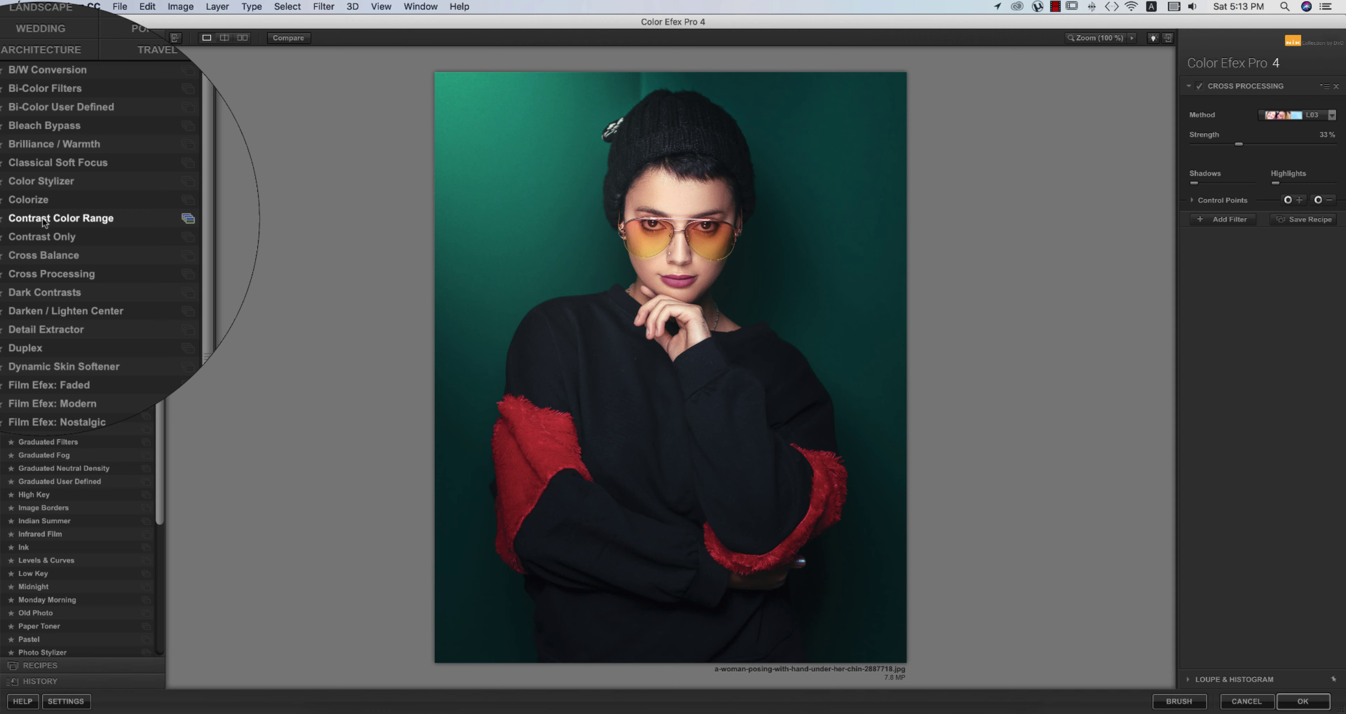
- Choose the Cross Processing filter, set its Method to L03, and return the result to Photoshop
click(49, 258)
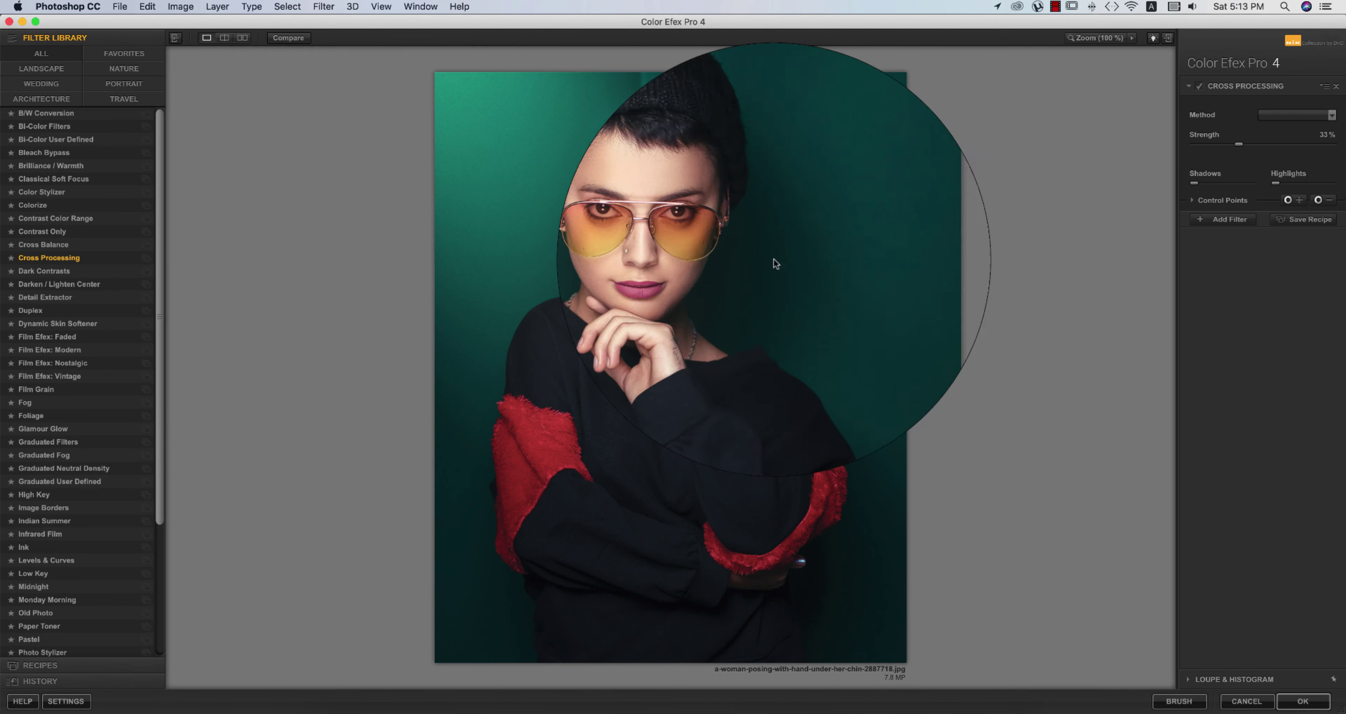
click(1277, 117)
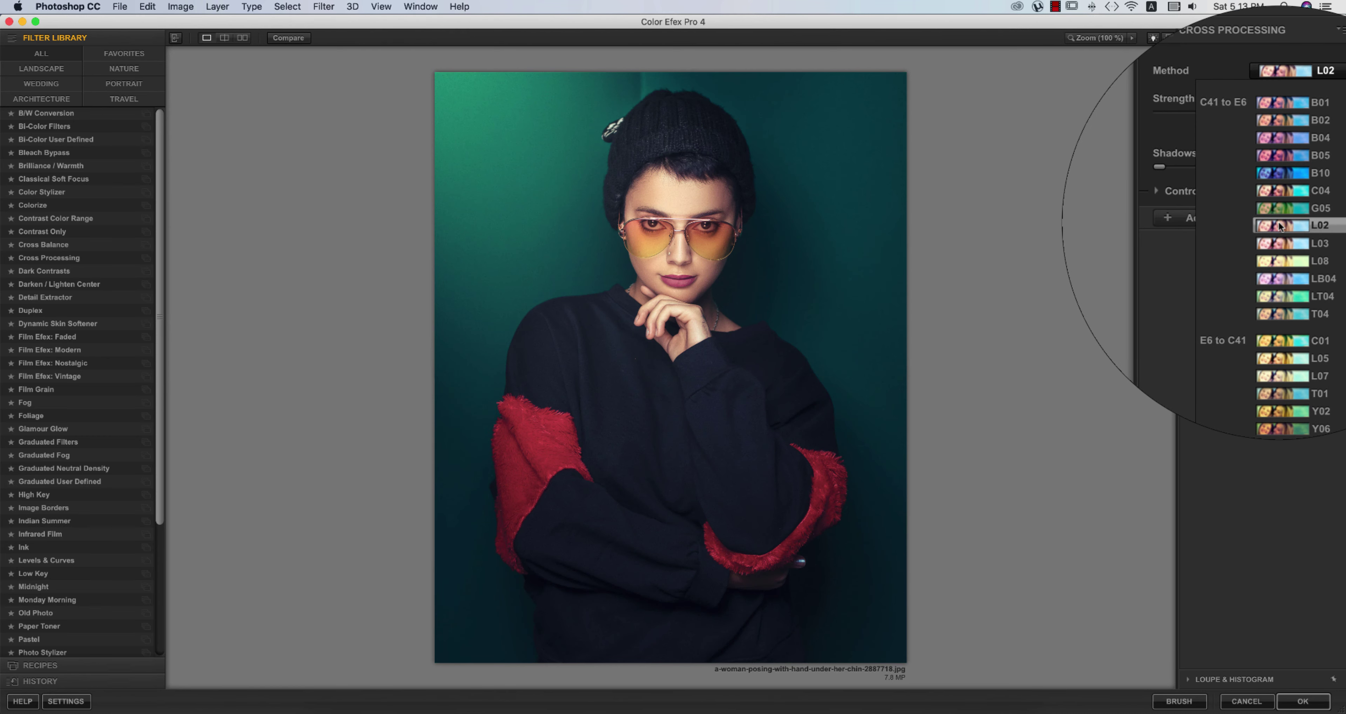
click(1279, 240)
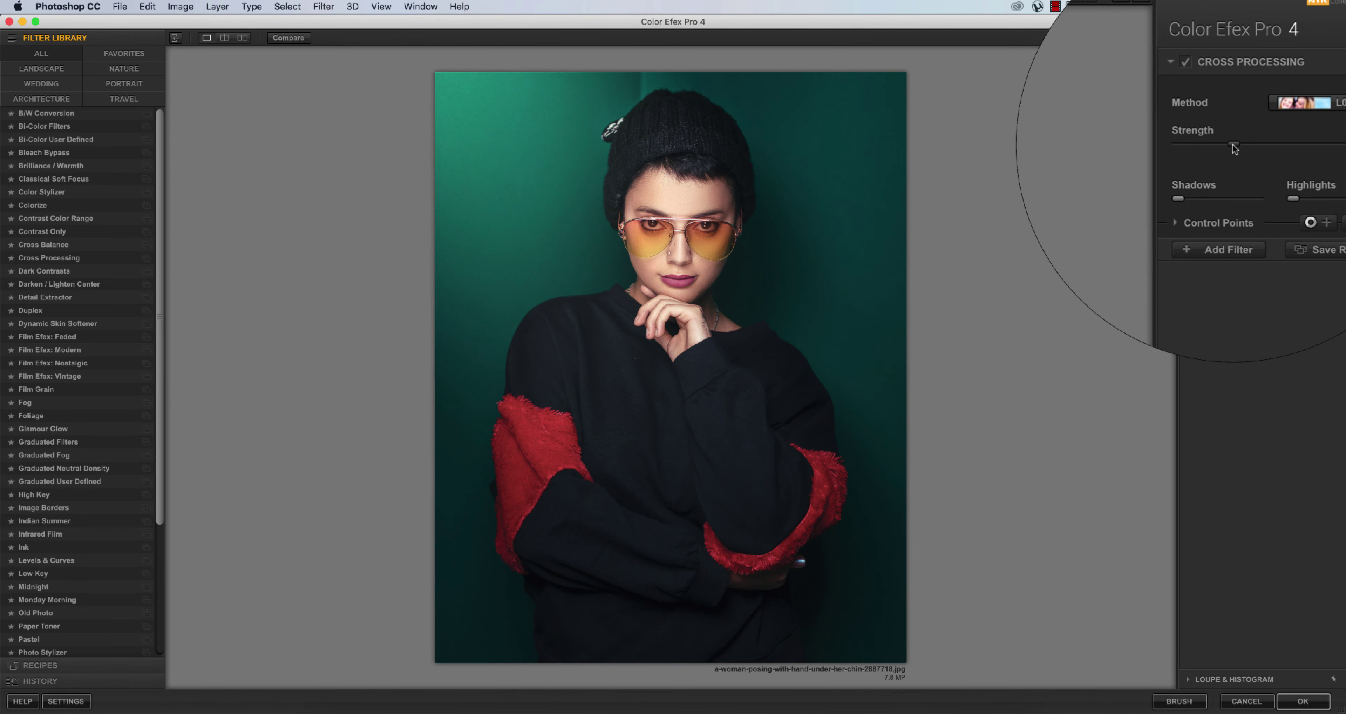
click(1296, 706)
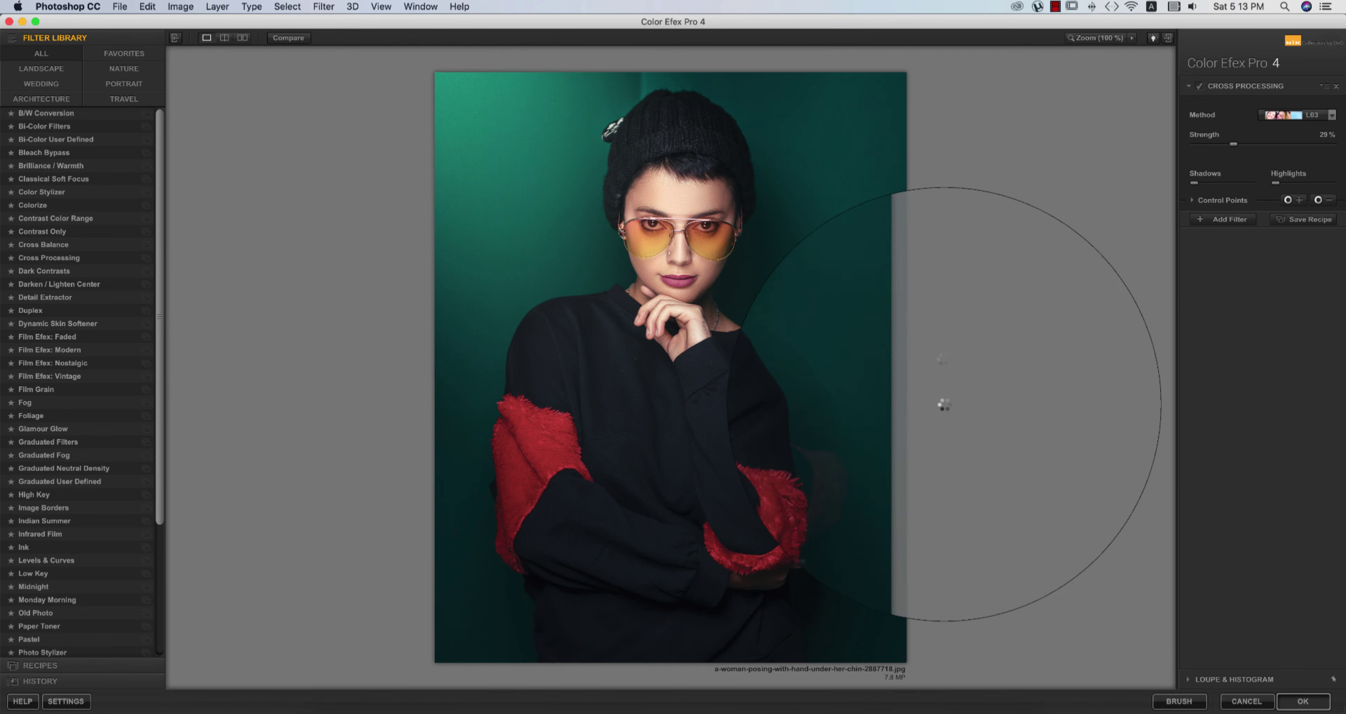